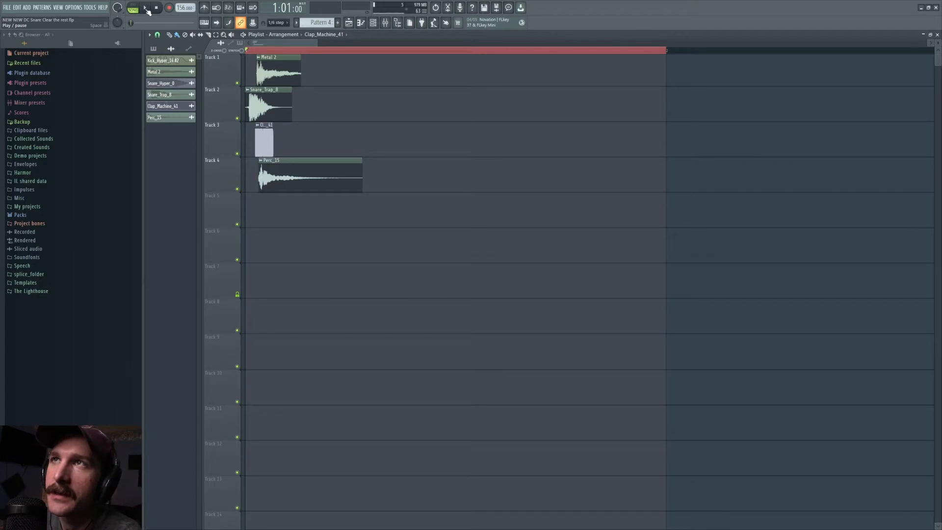
# Step: Play the layered snare, auditioning the Snare_Trap_8, Clap_Machine_41, Metal 2 and Perc_15 tracks in solo one at a time
pyautogui.press('space')
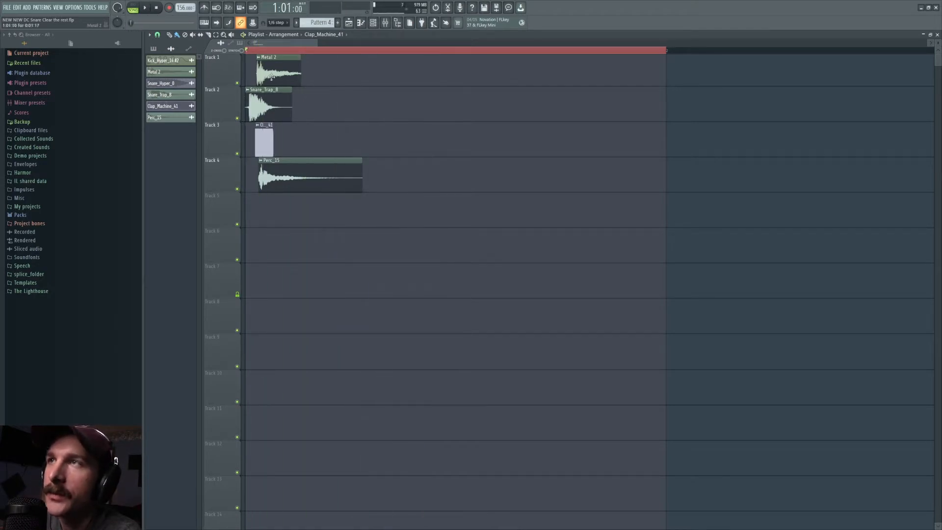
pyautogui.rightClick(240, 88)
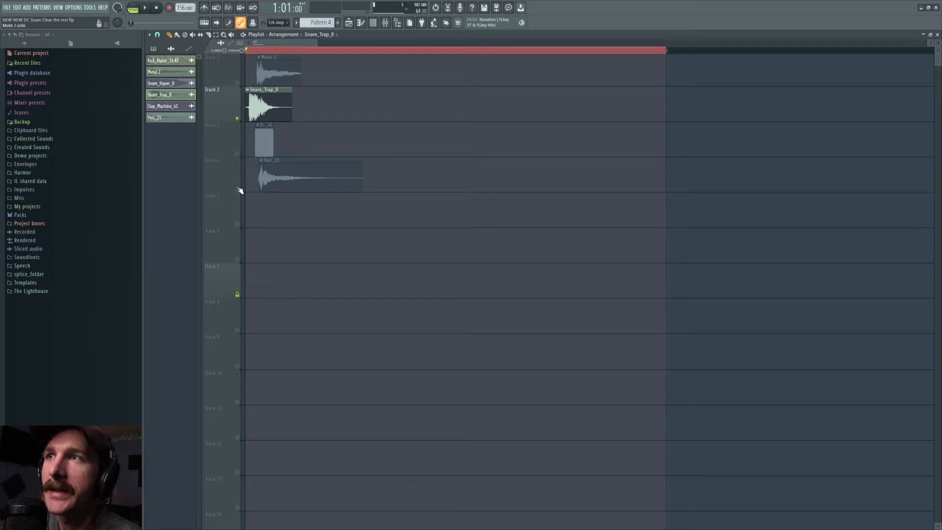
pyautogui.rightClick(237, 154)
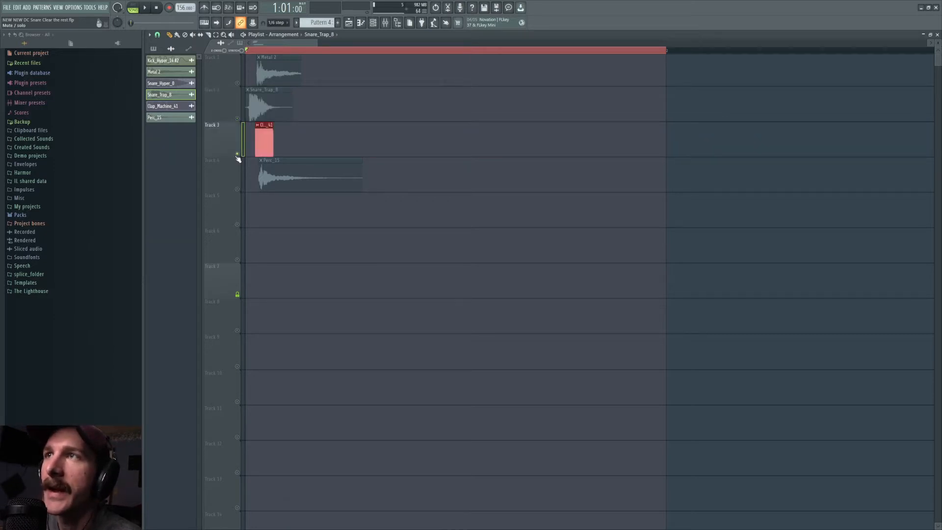
pyautogui.rightClick(237, 83)
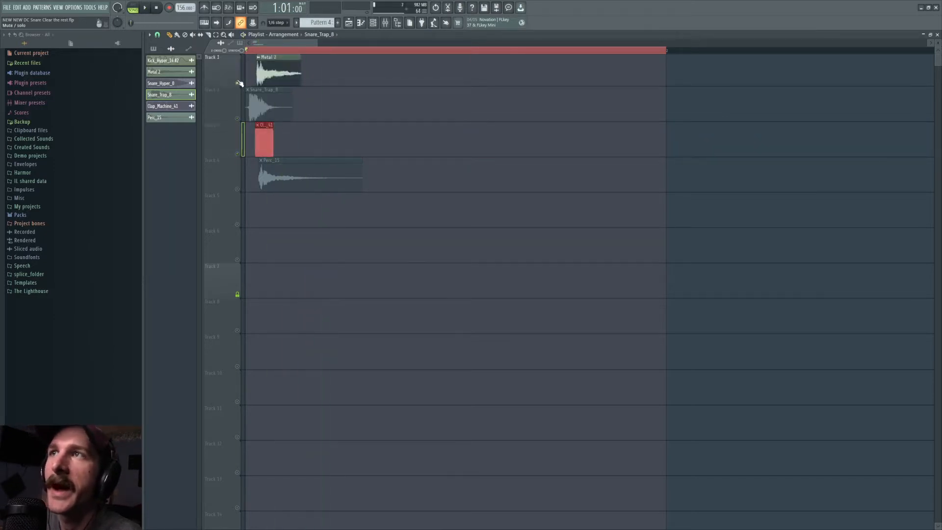
pyautogui.rightClick(237, 189)
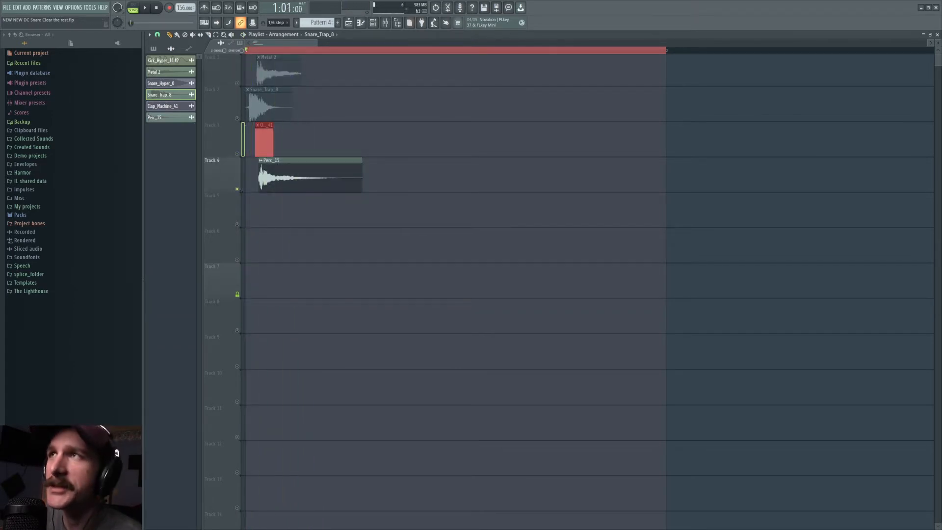
# Step: Solo the Snare_Trap_8 track and locate the clip's source sample in the browser from its sample settings
pyautogui.click(385, 22)
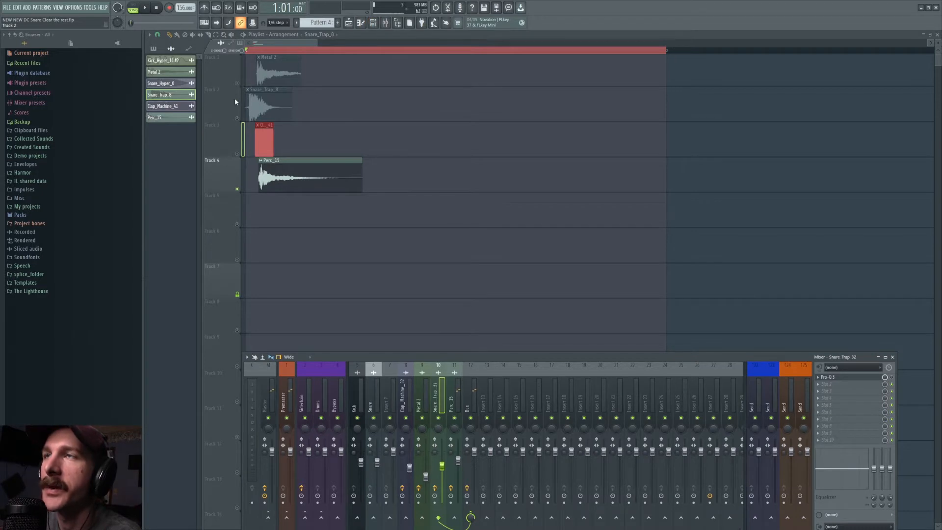
pyautogui.rightClick(237, 118)
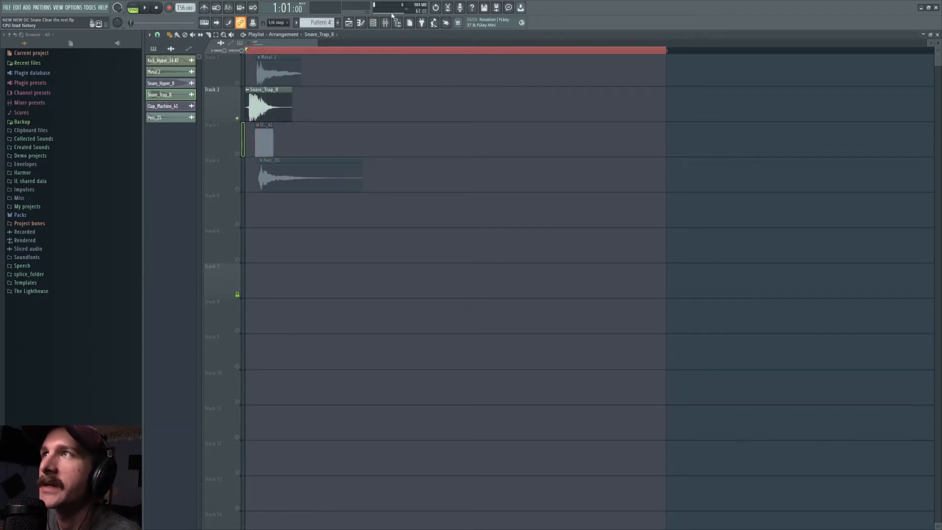
pyautogui.click(385, 23)
pyautogui.click(385, 23)
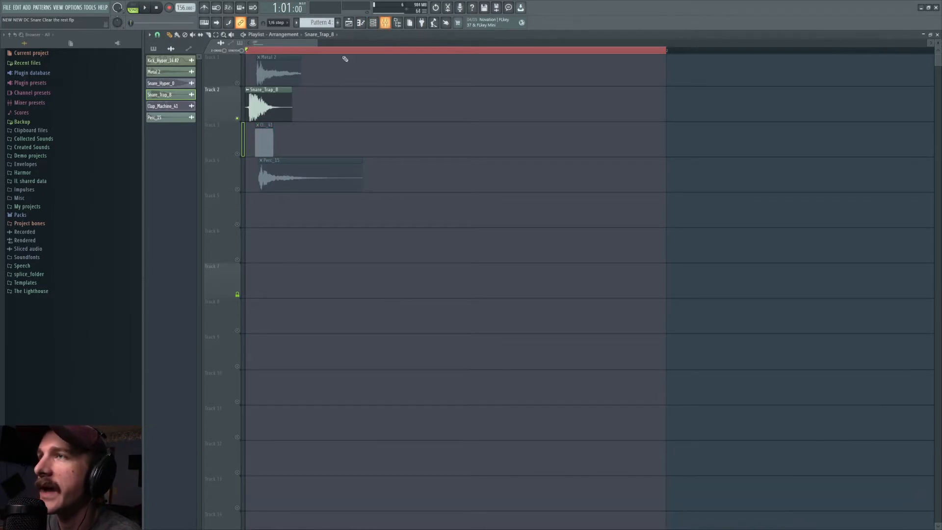
pyautogui.doubleClick(264, 100)
pyautogui.click(462, 130)
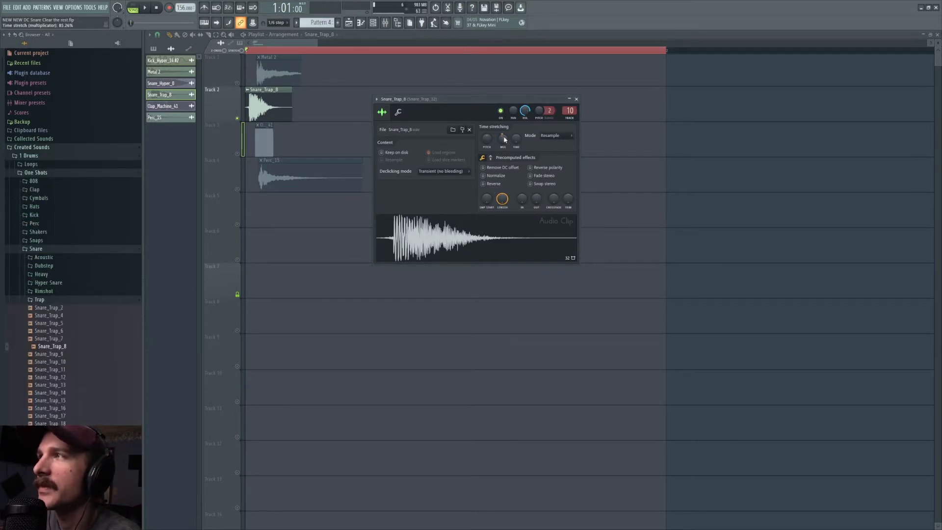
# Step: Try a different time-stretch multiplier on Snare_Trap_8, undo it and play the original back
pyautogui.moveTo(503, 139); pyautogui.dragTo(502, 147)
pyautogui.hotkey('ctrl', 'z')
pyautogui.press('space')
pyautogui.press('space')
# Step: Show Snare_Trap_8's precomputed effect knobs and open the Pro-Q 3 equalizer on its mixer track
pyautogui.click(515, 158)
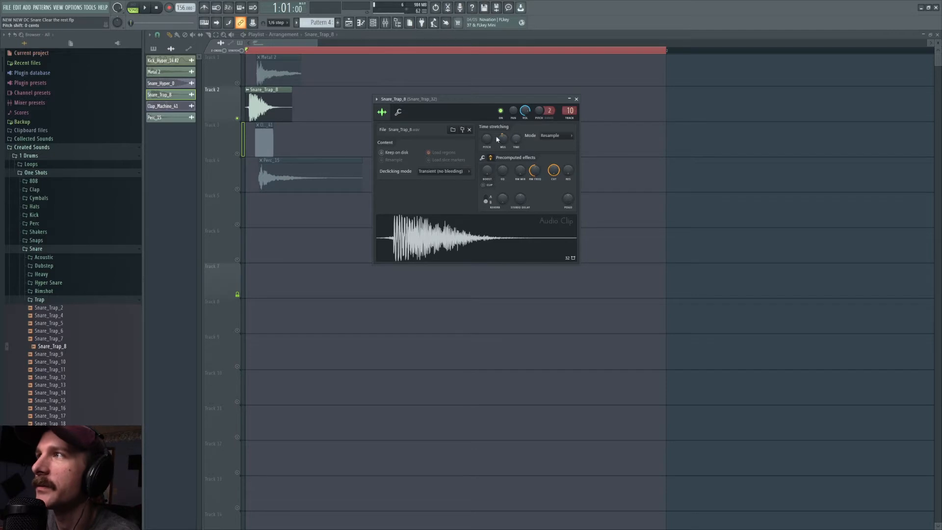
pyautogui.click(570, 110)
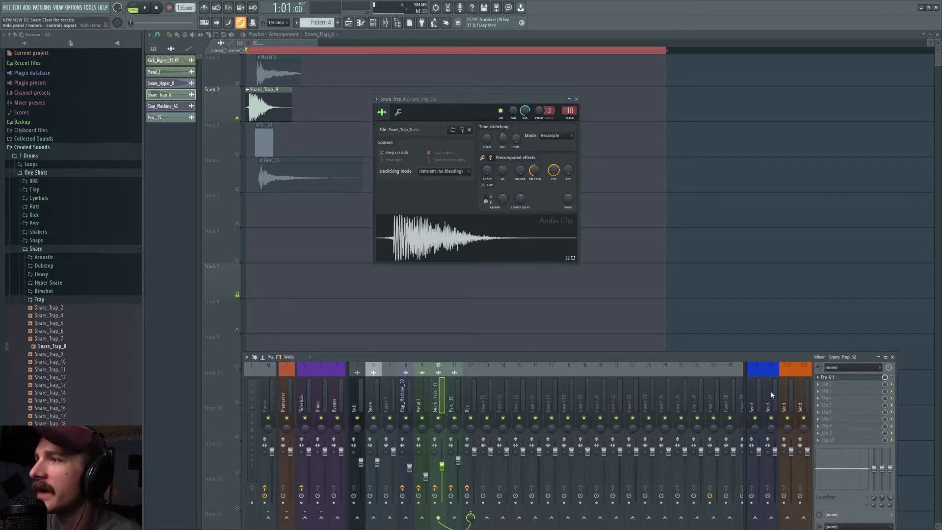
pyautogui.click(844, 377)
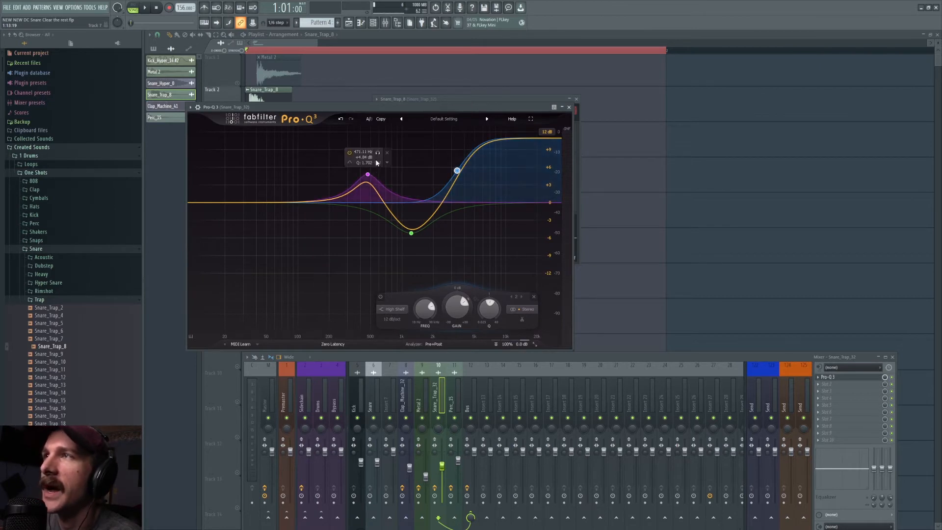
# Step: Audition the boosted low-mid band and the cut mid band of the snare's Pro-Q 3 individually during playback
pyautogui.click(378, 153)
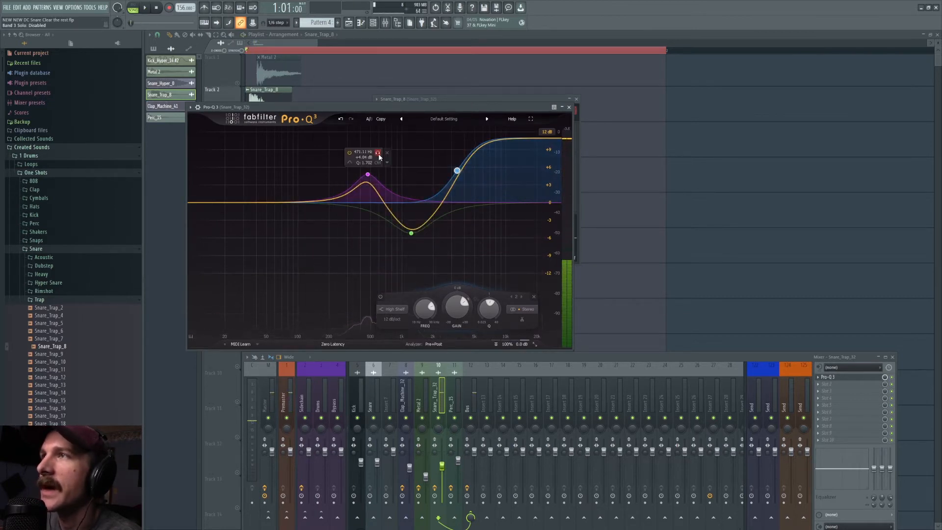
pyautogui.click(377, 155)
pyautogui.press('space')
pyautogui.click(414, 233)
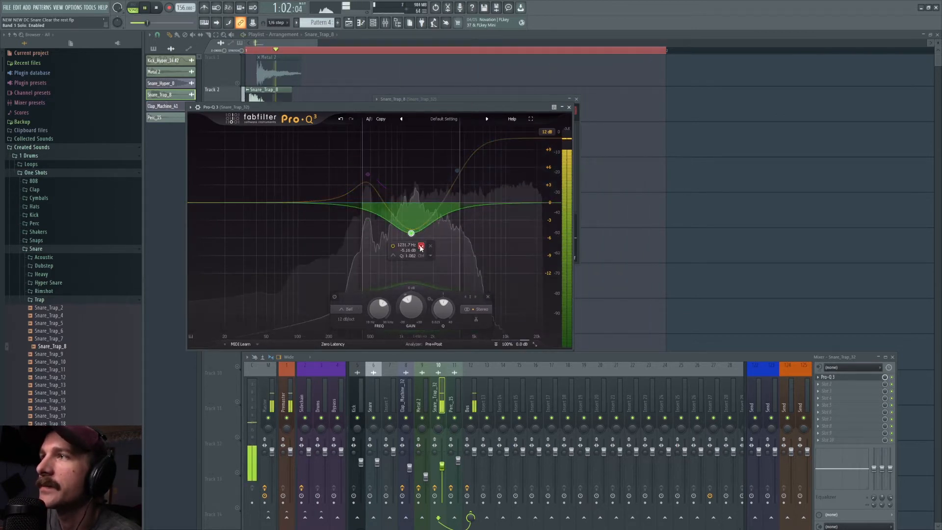
pyautogui.rightClick(612, 177)
pyautogui.press('space')
# Step: Open the Clap_Machine_41 clip's sample settings to audition it and locate its source sample in the browser
pyautogui.click(260, 138)
pyautogui.doubleClick(260, 138)
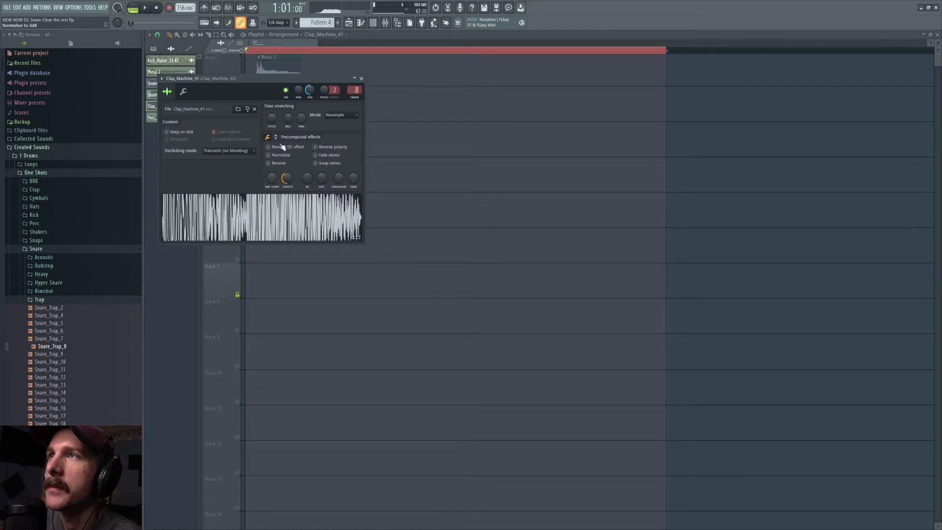
pyautogui.click(295, 226)
pyautogui.press('space')
pyautogui.press('space')
pyautogui.press('space')
pyautogui.press('space')
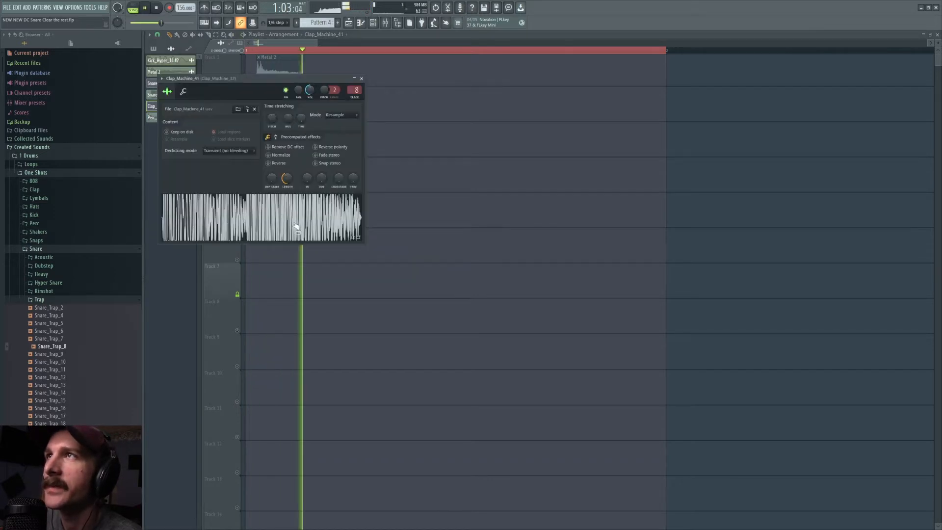
pyautogui.click(275, 136)
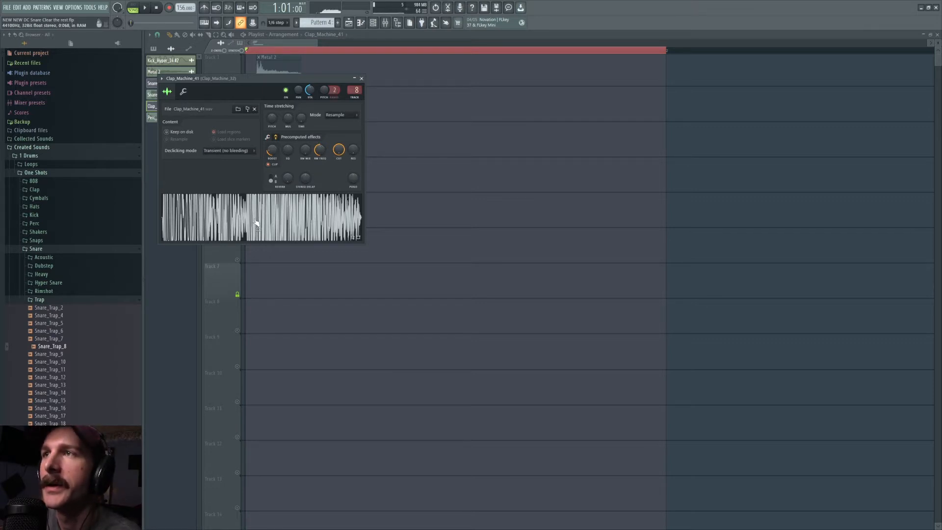
pyautogui.click(248, 110)
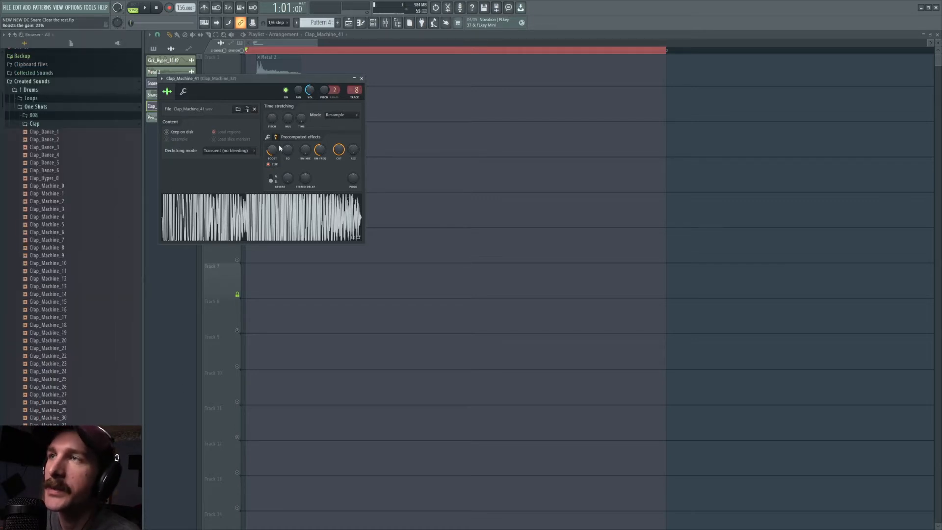
# Step: Try extending Clap_Machine_41 to its full sample length, then undo the length change
pyautogui.click(267, 138)
pyautogui.moveTo(288, 178); pyautogui.dragTo(288, 140)
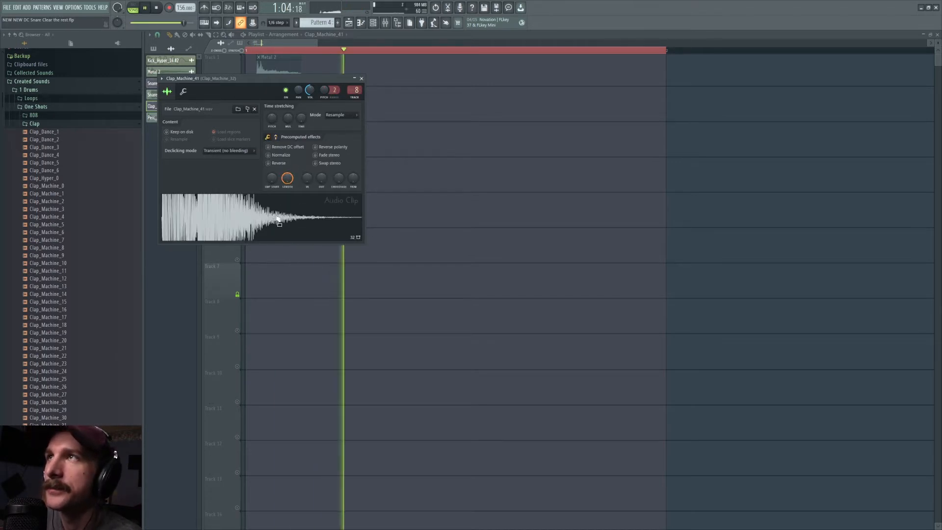
pyautogui.hotkey('ctrl', 'z')
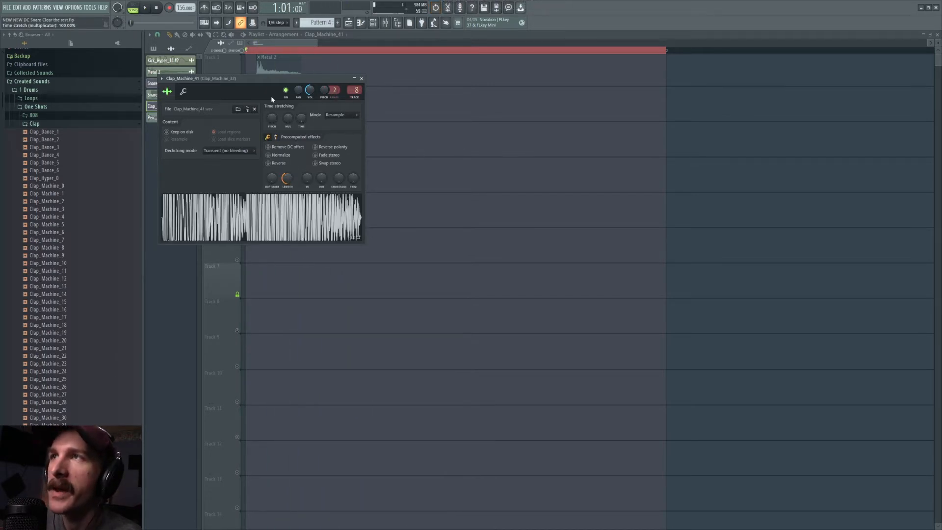
# Step: Delete the flat Pro-Q 3 from the Clap_Machine_32 mixer track
pyautogui.doubleClick(354, 89)
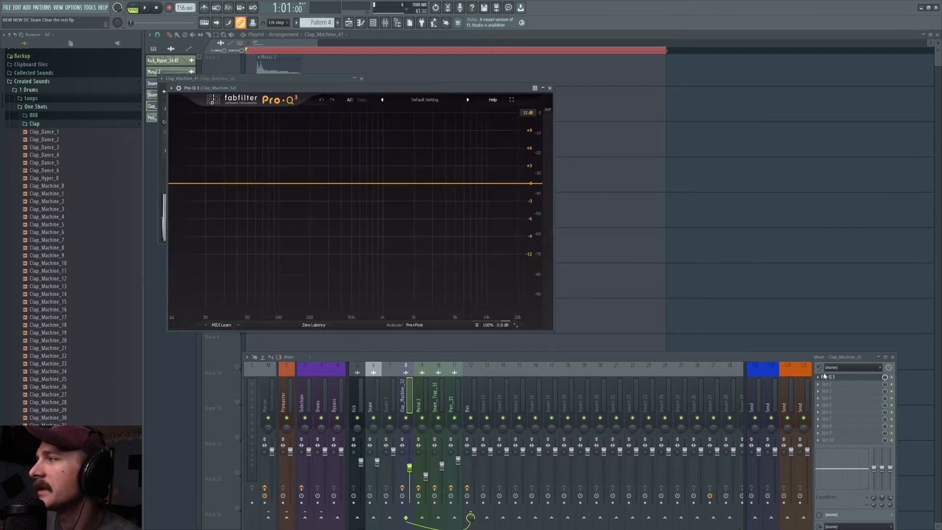
pyautogui.rightClick(825, 376)
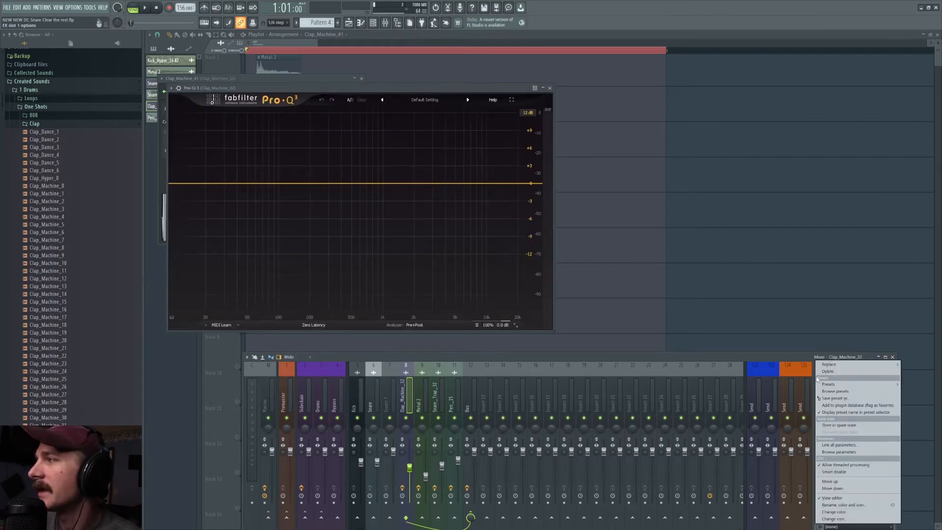
pyautogui.click(828, 371)
pyautogui.click(498, 293)
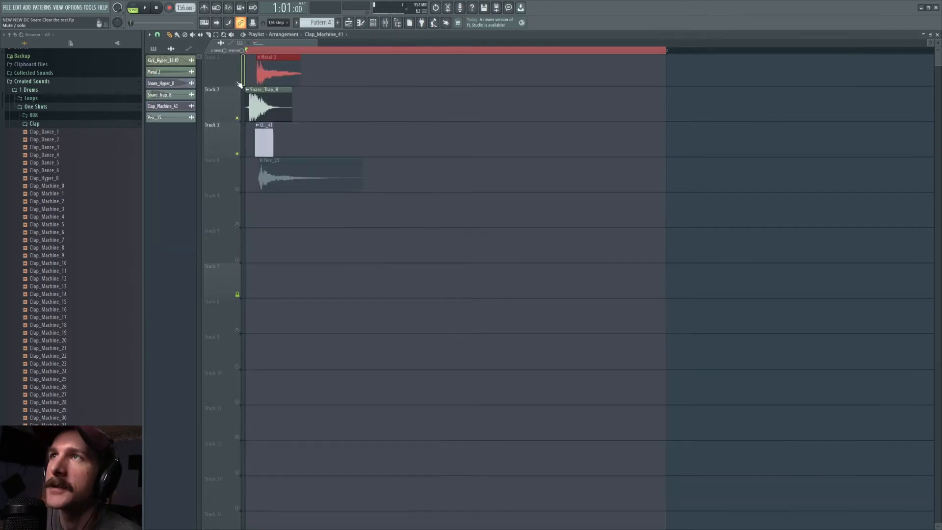
# Step: Solo the Metal 2 track and play it back on its own
pyautogui.moveTo(263, 105); pyautogui.dragTo(260, 131)
pyautogui.rightClick(239, 87)
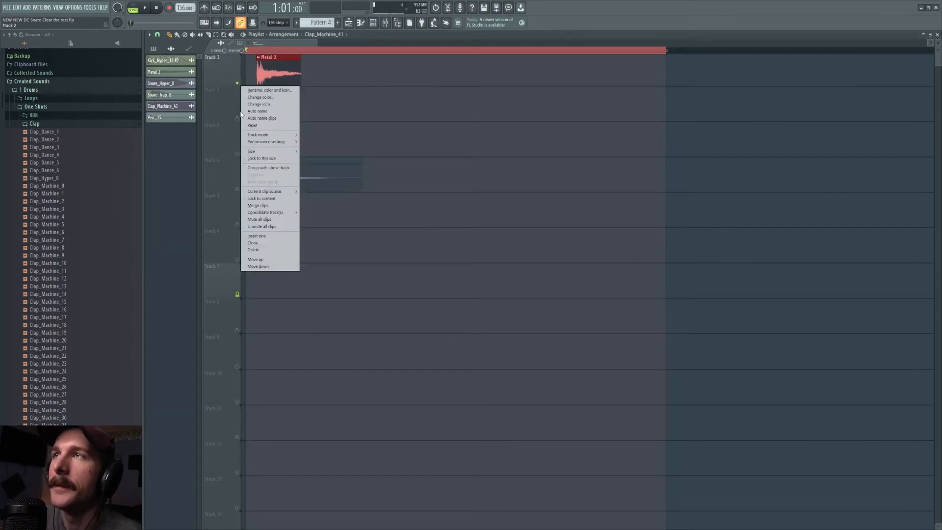
pyautogui.keyDown('ctrl'); pyautogui.click(349, 87); pyautogui.keyUp('ctrl')
pyautogui.press('space')
# Step: Unmute the Snare_Trap_8 and Clap_Machine_41 tracks and play them together with Metal 2
pyautogui.press('space')
pyautogui.press('space')
pyautogui.press('space')
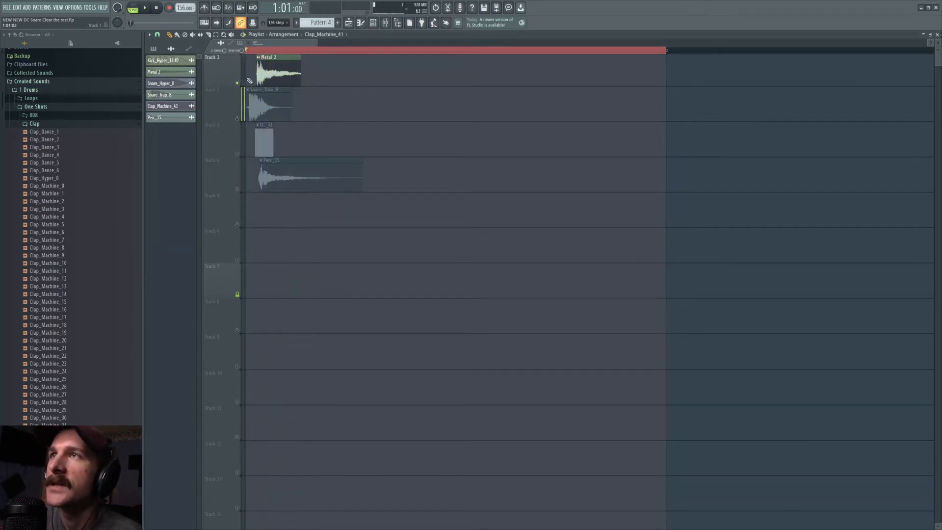
pyautogui.click(237, 118)
pyautogui.click(237, 153)
pyautogui.press('space')
pyautogui.press('space')
pyautogui.scroll(3, 266, 53)
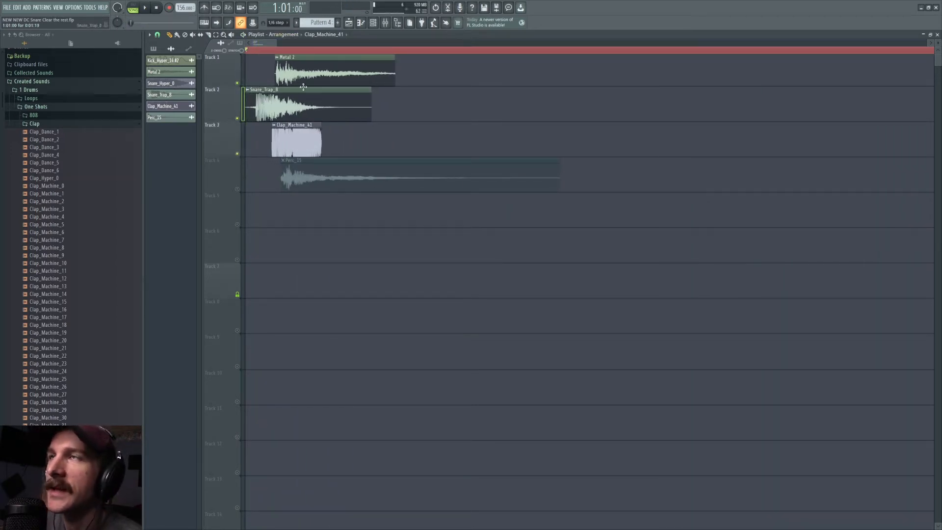
pyautogui.press('space')
pyautogui.press('space')
# Step: Open the Metal 2 clip's sample settings and show its precomputed effect knobs
pyautogui.click(332, 73)
pyautogui.doubleClick(332, 73)
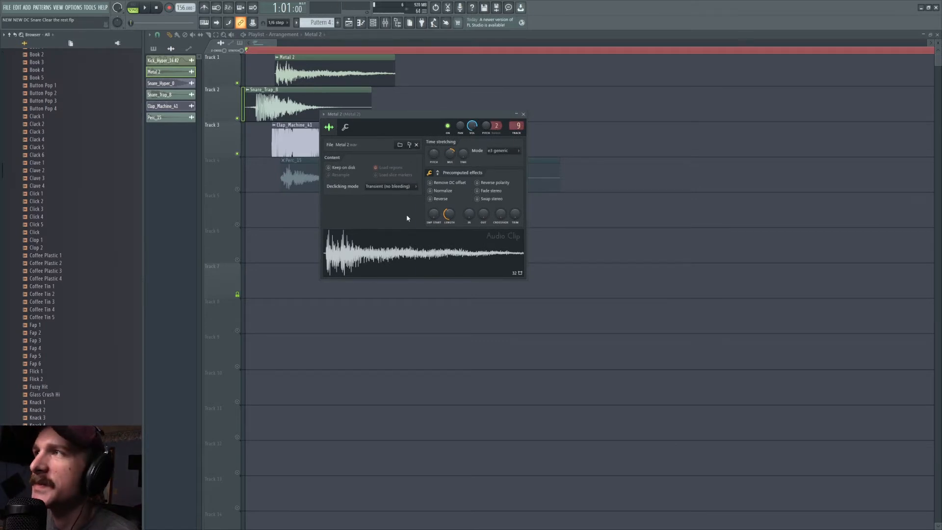
pyautogui.click(438, 173)
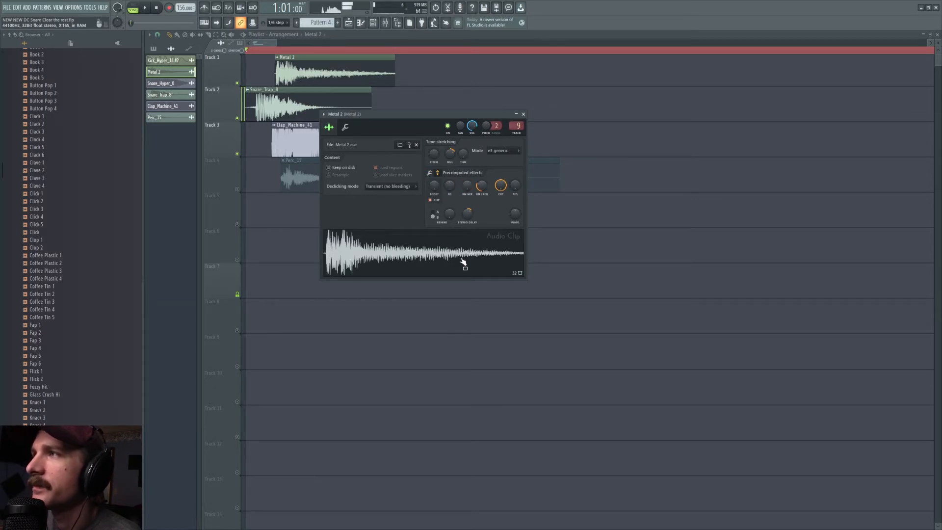
# Step: Try Metal 2 with its ring modulation mix reset and with a longer time stretch, undoing both changes
pyautogui.rightClick(467, 189)
pyautogui.click(474, 196)
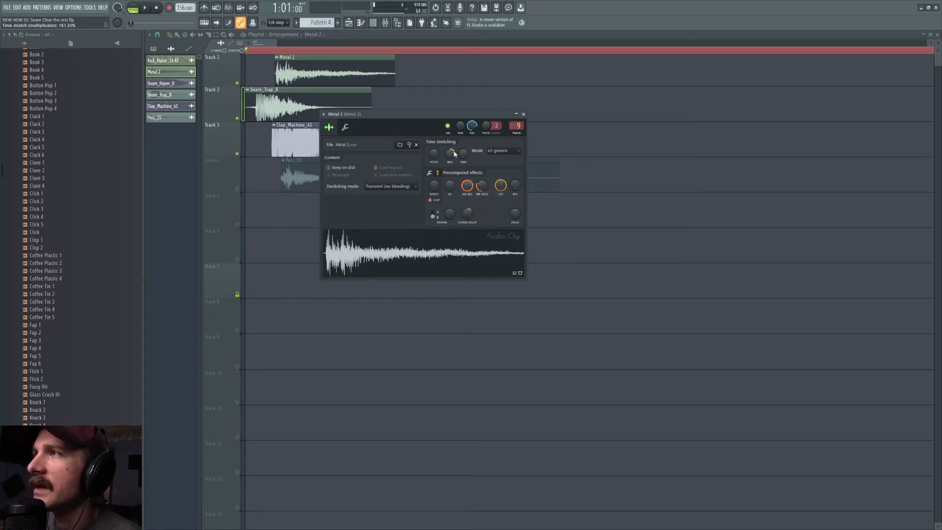
pyautogui.moveTo(449, 153); pyautogui.dragTo(450, 143)
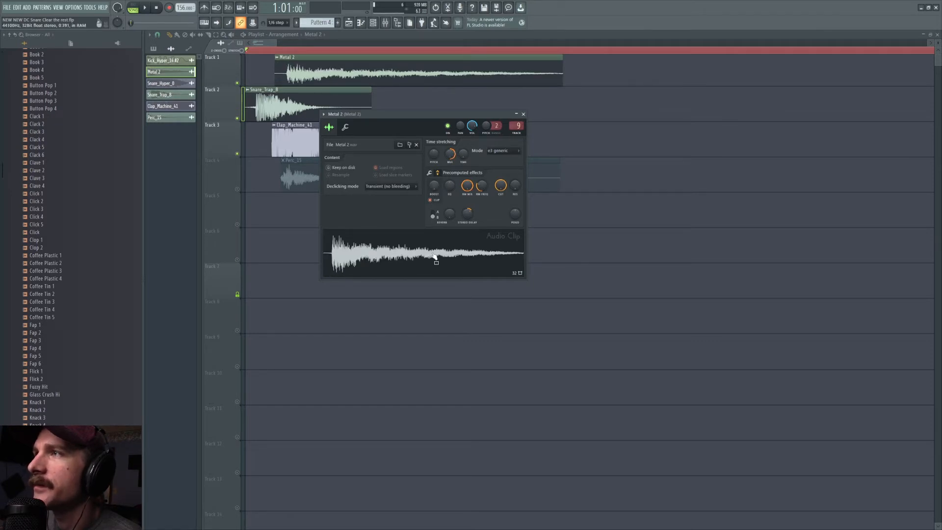
pyautogui.hotkey('ctrl', 'z')
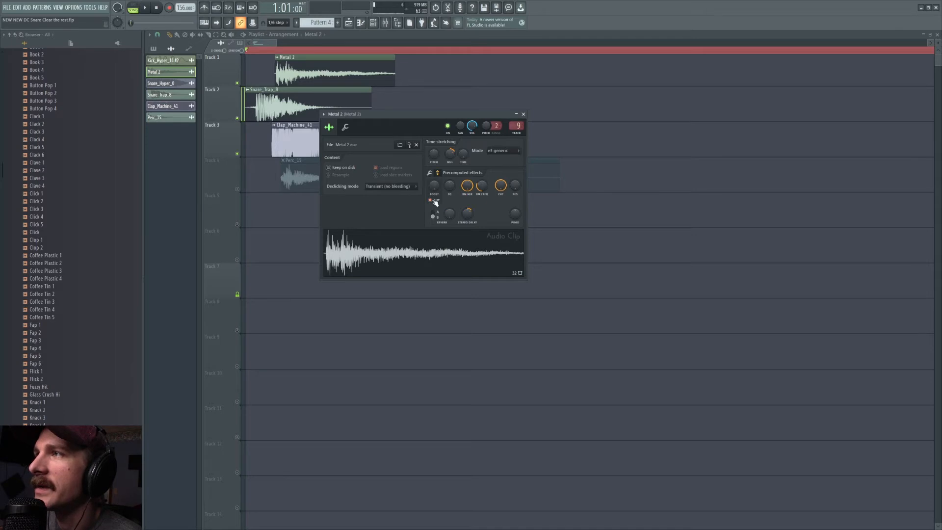
# Step: Try resetting Metal 2's stereo delay, then undo the reset
pyautogui.rightClick(466, 214)
pyautogui.click(474, 219)
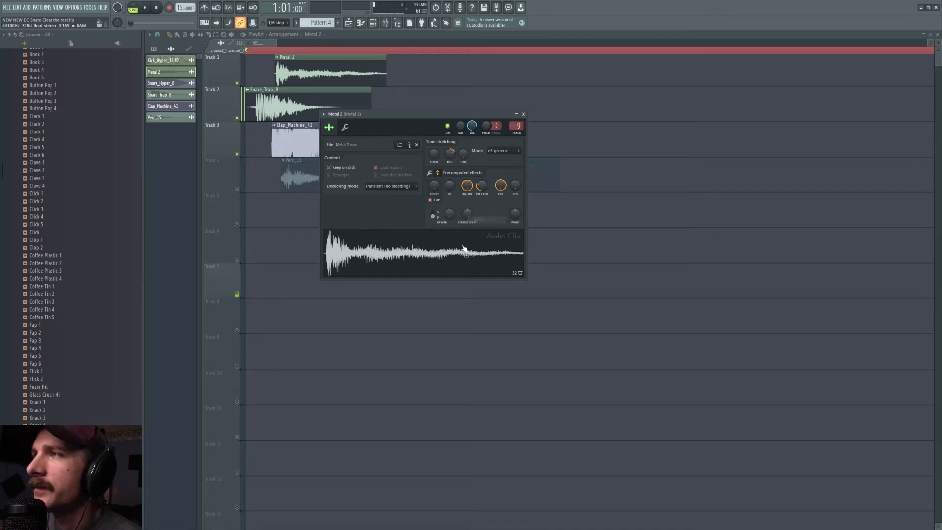
pyautogui.hotkey('ctrl', 'z')
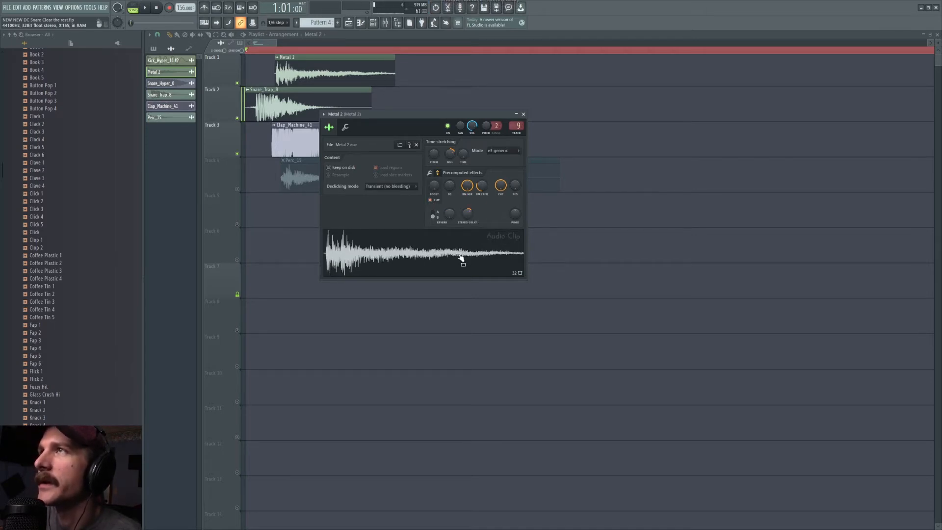
# Step: Try Metal 2 with its sample length reset in the precomputed effects
pyautogui.click(438, 172)
pyautogui.rightClick(450, 221)
pyautogui.click(452, 246)
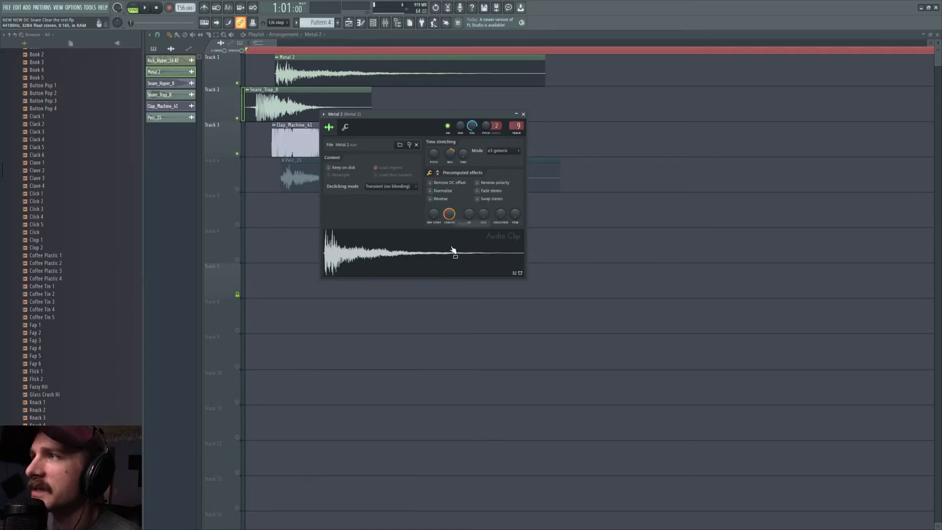
pyautogui.rightClick(454, 213)
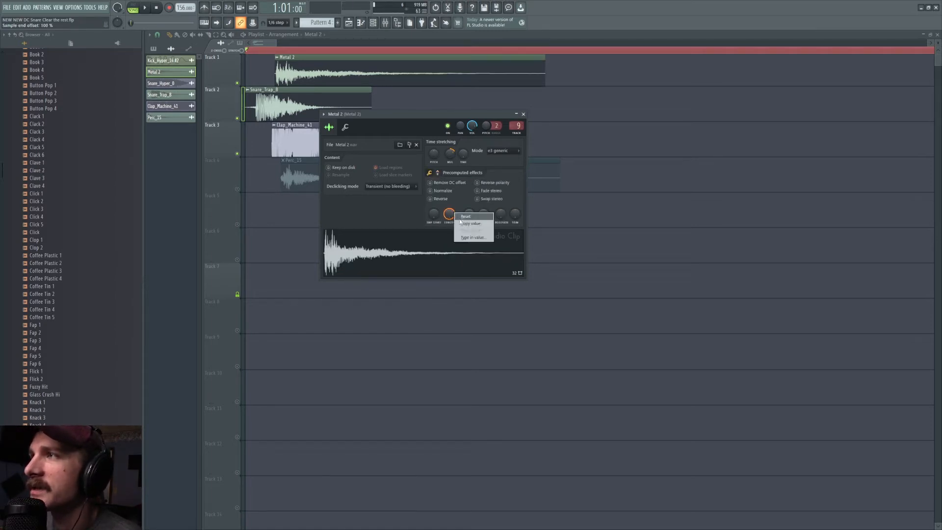
pyautogui.click(462, 202)
pyautogui.click(462, 201)
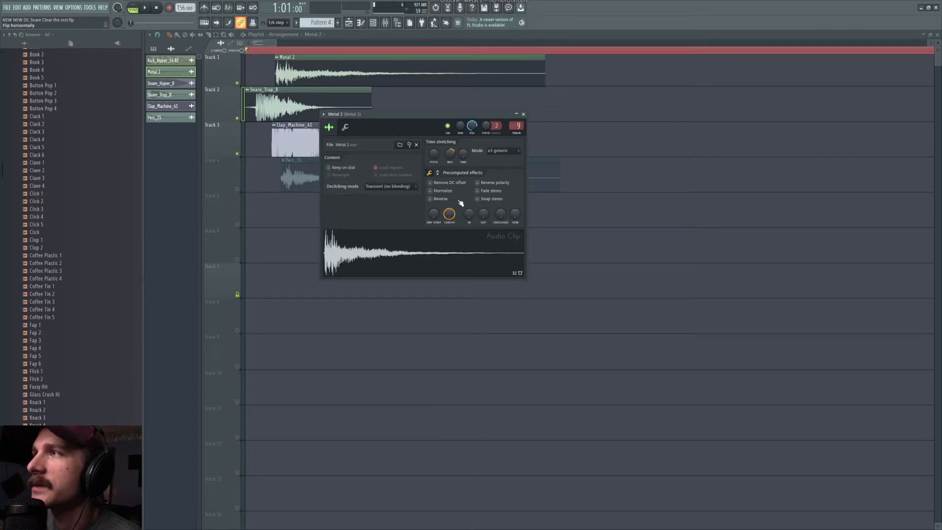
pyautogui.scroll(10, 25, 301)
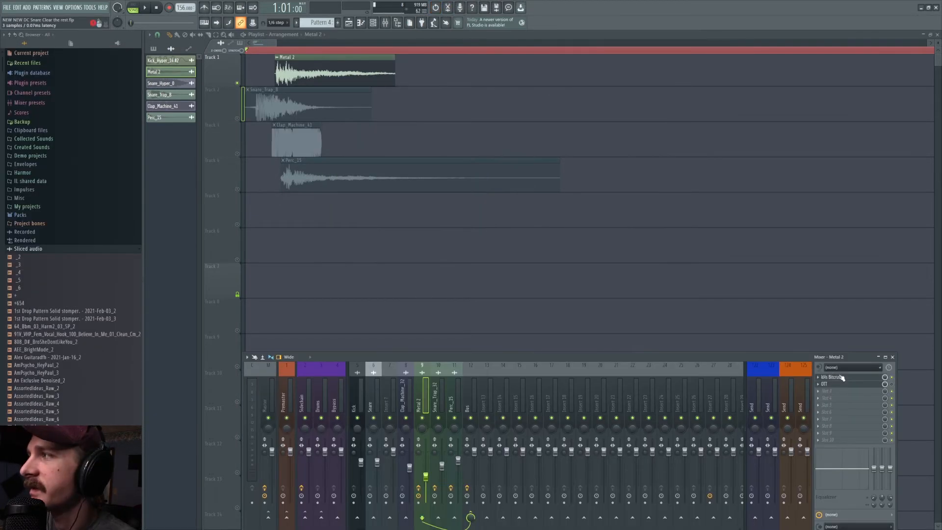
# Step: Open the kHs Bitcrush effect on Metal 2's mixer track and audition the sample with it
pyautogui.click(841, 378)
pyautogui.press('space')
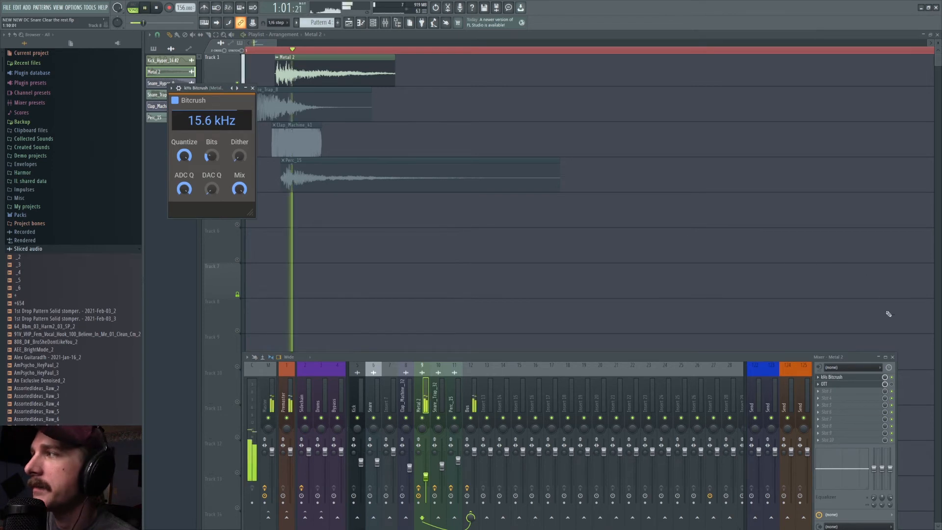
pyautogui.press('space')
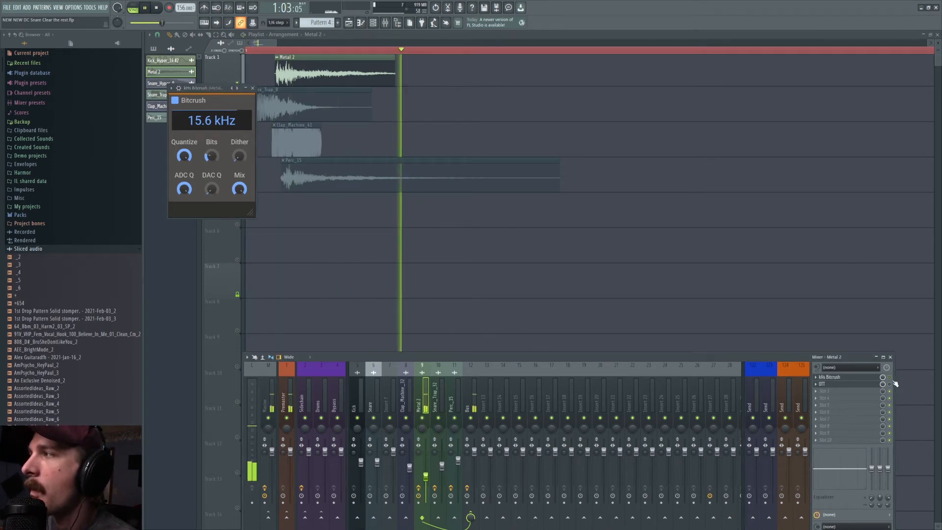
pyautogui.press('space')
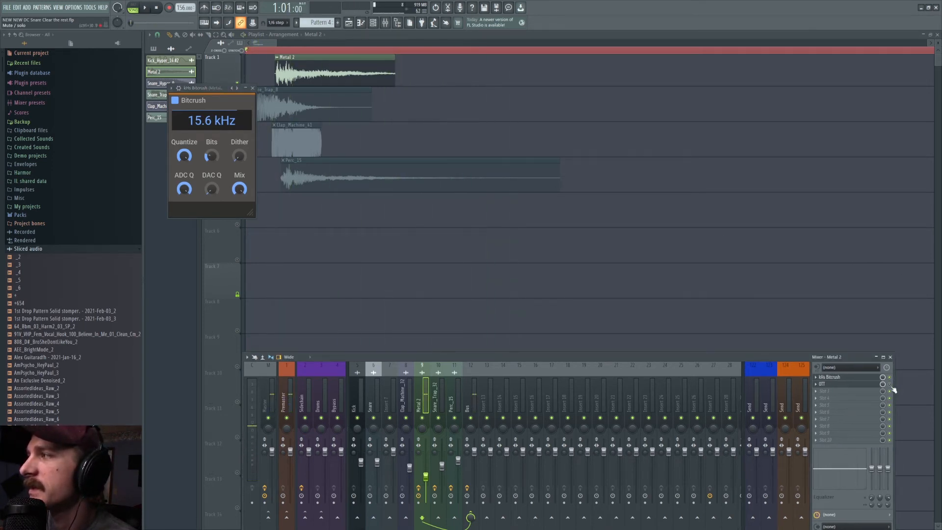
pyautogui.press('space')
# Step: Open the OTT compressor on Metal 2's mixer track, play the sample, and close all open windows
pyautogui.press('space')
pyautogui.click(867, 385)
pyautogui.press('space')
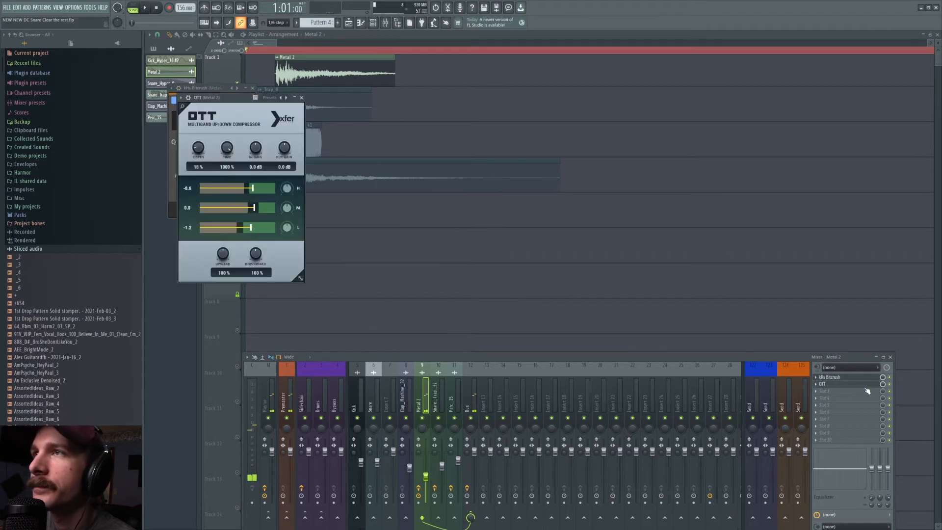
pyautogui.press('space')
pyautogui.press('F12')
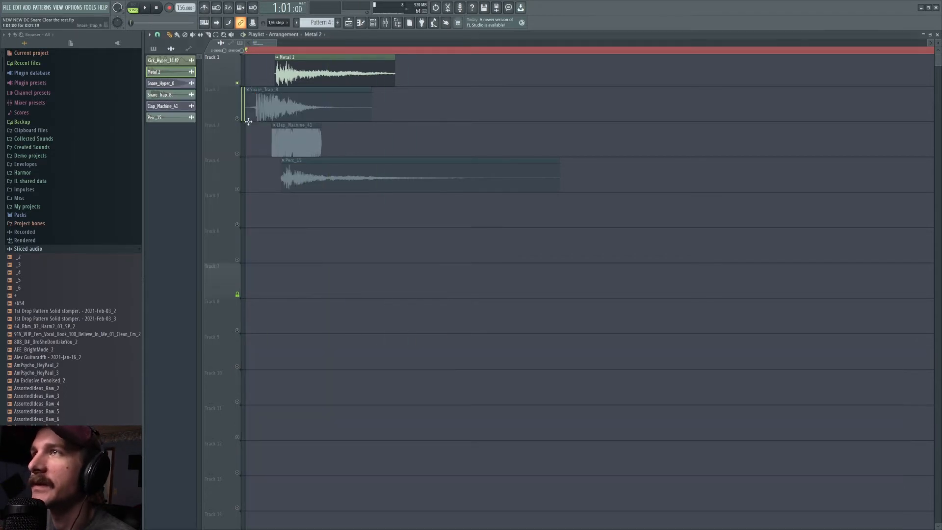
# Step: Solo the Perc_15 track, play it, and open the clip's sample settings clear of the waveform start
pyautogui.rightClick(238, 154)
pyautogui.rightClick(237, 189)
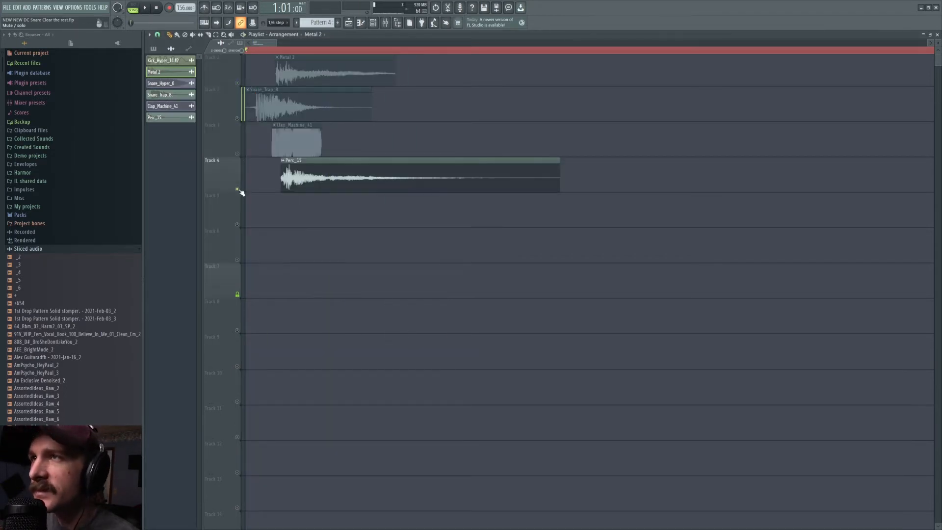
pyautogui.doubleClick(386, 171)
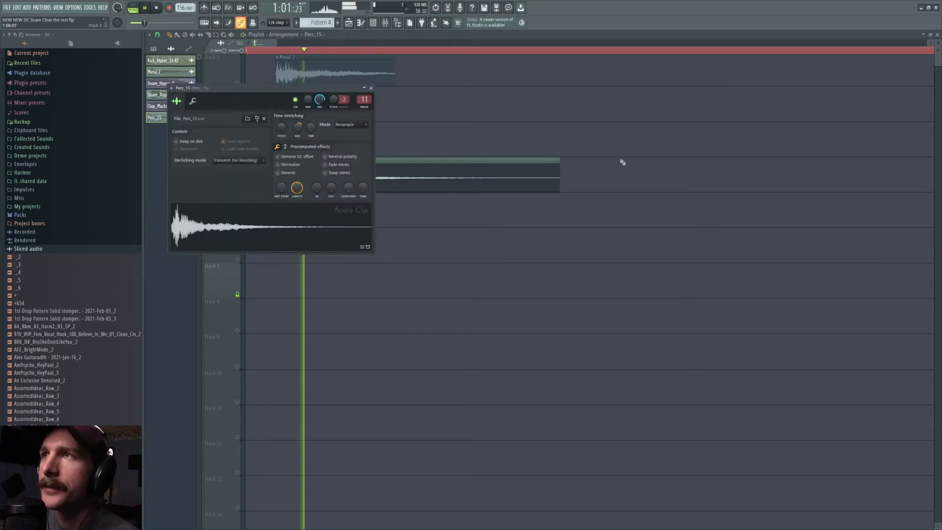
pyautogui.moveTo(259, 100); pyautogui.dragTo(562, 142)
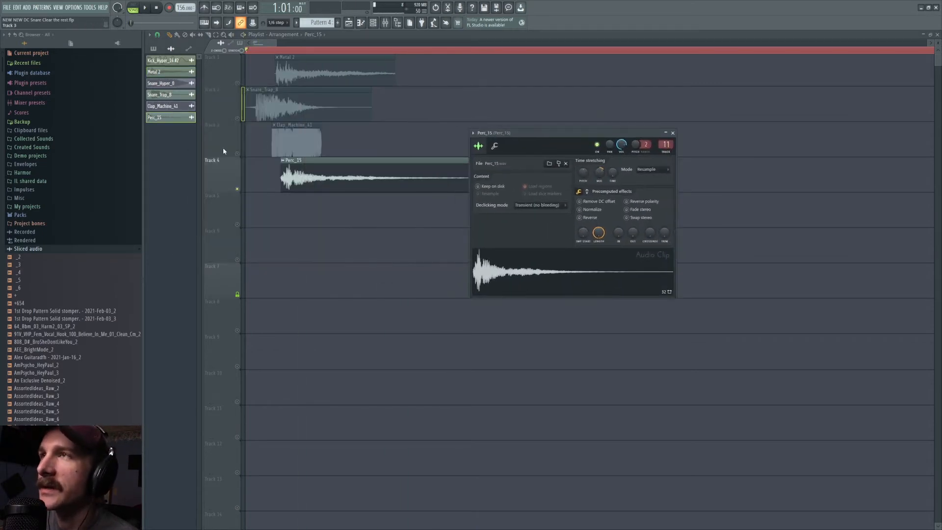
# Step: Unmute all the playlist tracks and locate the Perc_15 source sample in the browser to preview it
pyautogui.rightClick(238, 154)
pyautogui.doubleClick(364, 169)
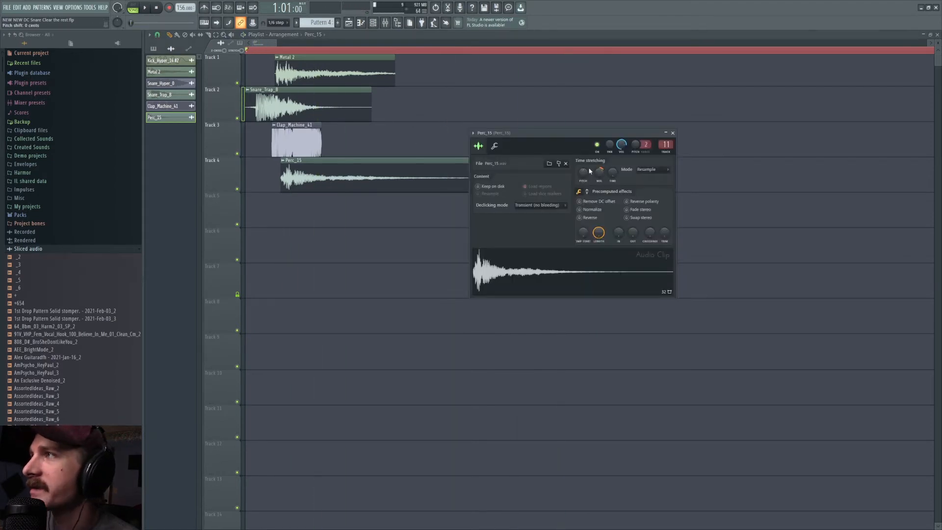
pyautogui.click(559, 165)
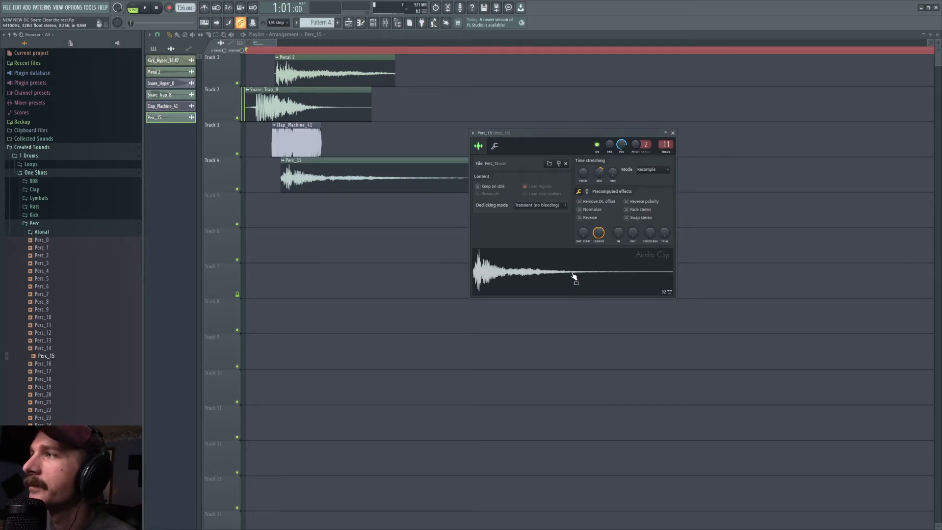
pyautogui.click(48, 349)
pyautogui.click(49, 356)
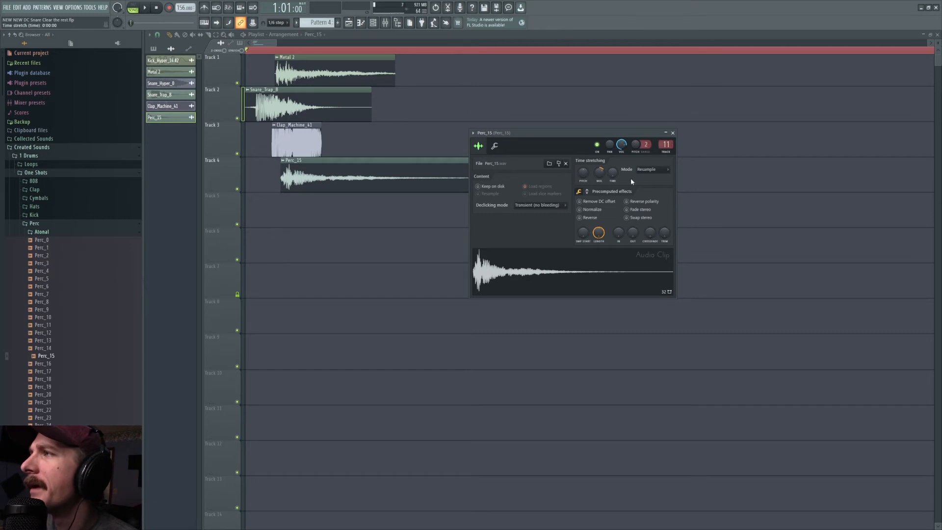
# Step: Try lower ring modulation mix and frequency settings on Perc_15, restoring the original values
pyautogui.click(587, 192)
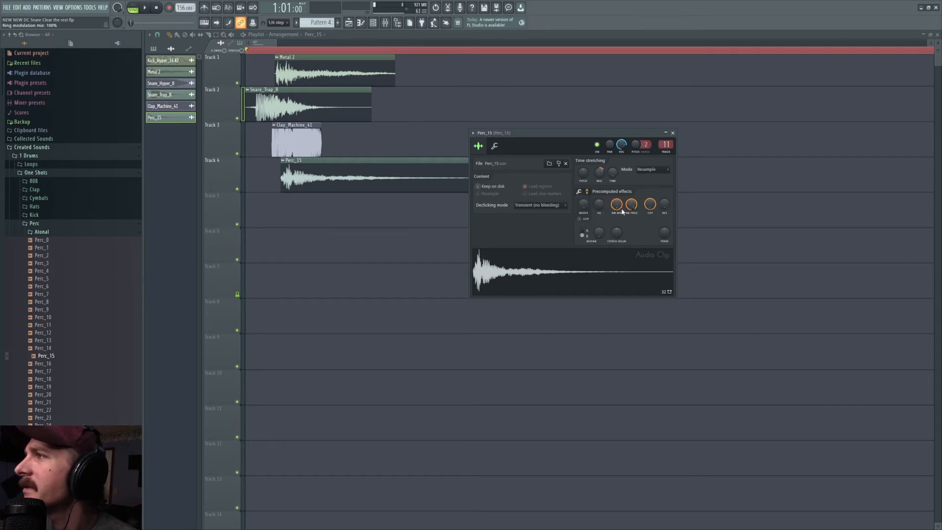
pyautogui.click(597, 279)
pyautogui.moveTo(616, 204); pyautogui.dragTo(614, 275)
pyautogui.click(597, 289)
pyautogui.moveTo(617, 205); pyautogui.dragTo(617, 147)
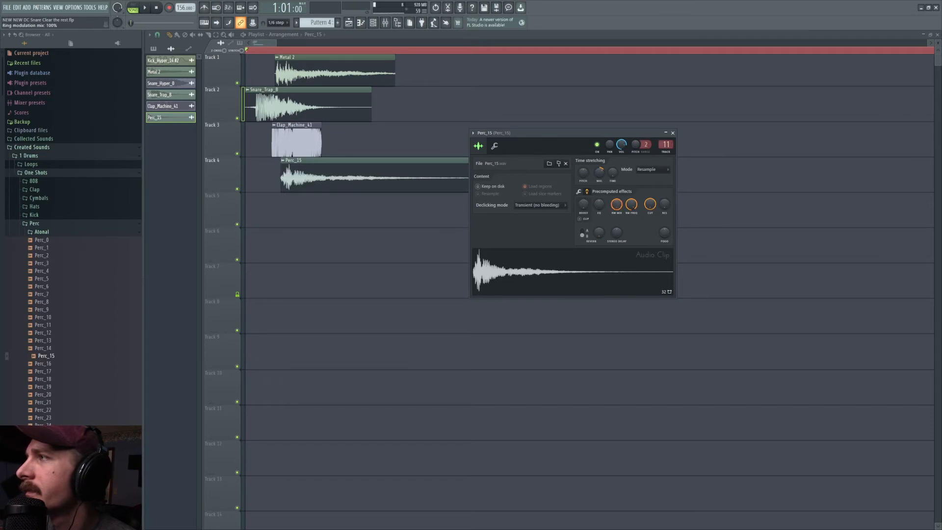
pyautogui.click(601, 256)
pyautogui.moveTo(634, 205); pyautogui.dragTo(633, 227)
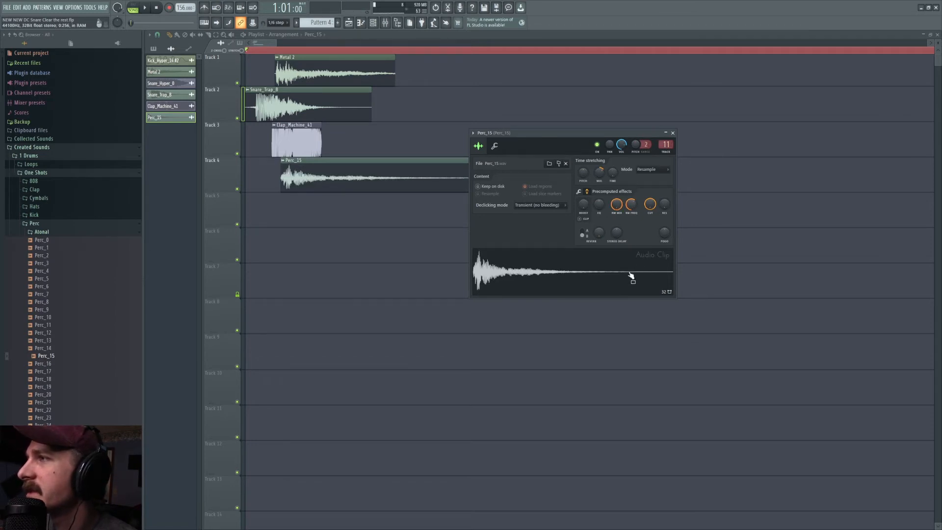
pyautogui.hotkey('ctrl', 'z')
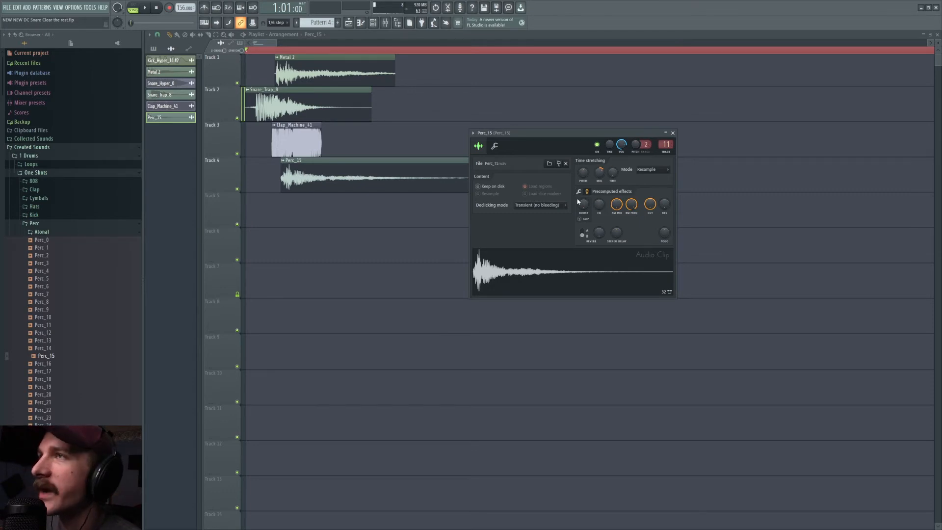
# Step: Try a different time stretch multiplier on Perc_15, undo it, and play the layers for comparison
pyautogui.moveTo(599, 172); pyautogui.dragTo(599, 164)
pyautogui.press('space')
pyautogui.press('space')
pyautogui.hotkey('ctrl', 'z')
pyautogui.press('space')
pyautogui.press('space')
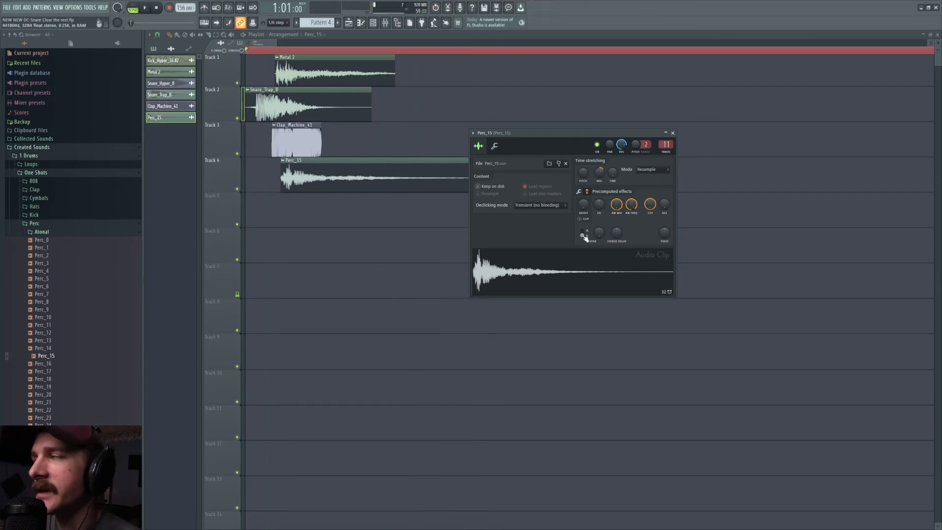
# Step: Show Perc_15's sample start and length settings and play all the layers together
pyautogui.click(580, 192)
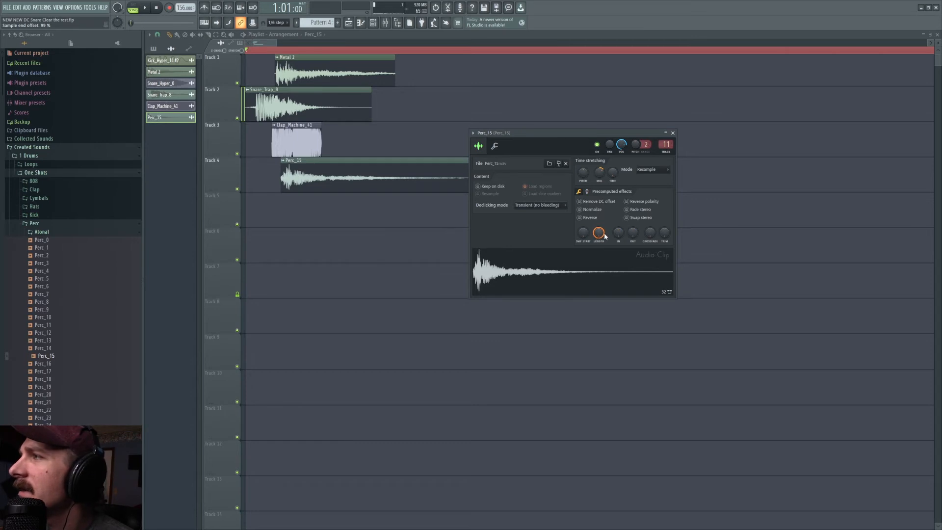
pyautogui.press('space')
pyautogui.press('space')
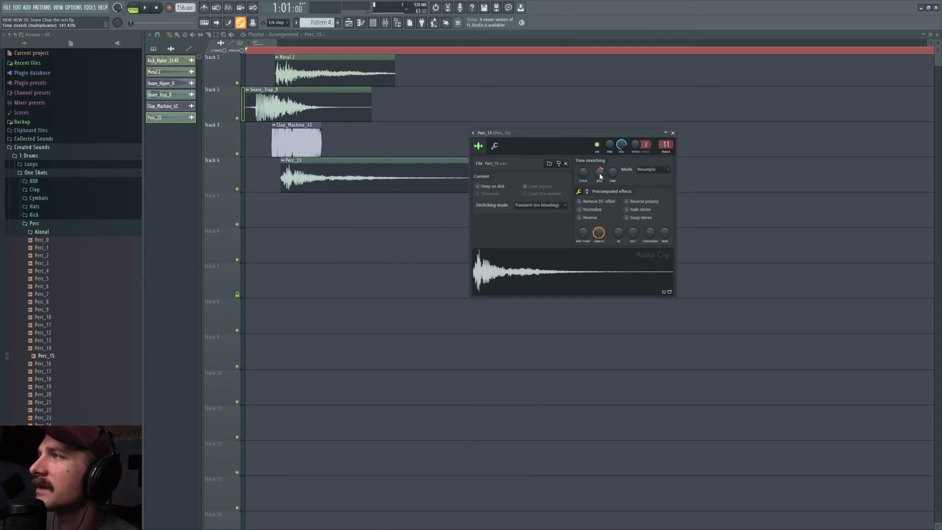
pyautogui.press('space')
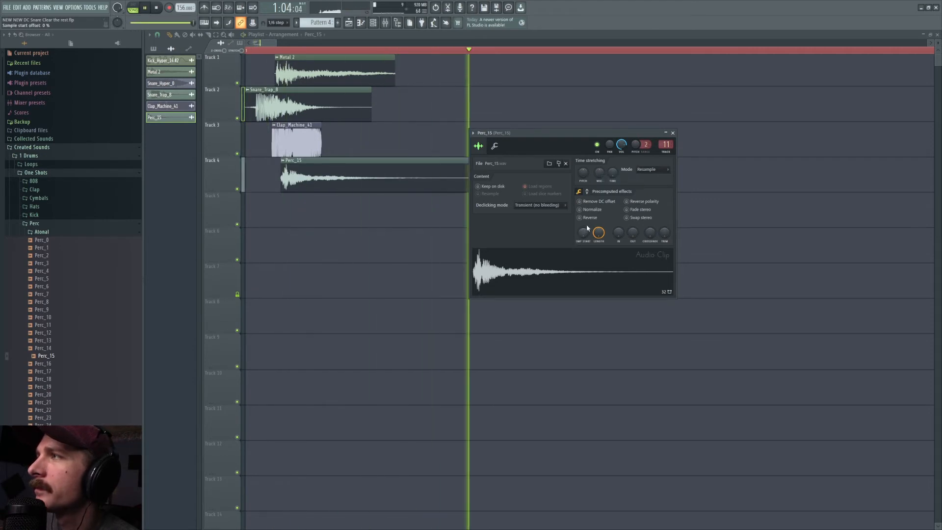
pyautogui.press('space')
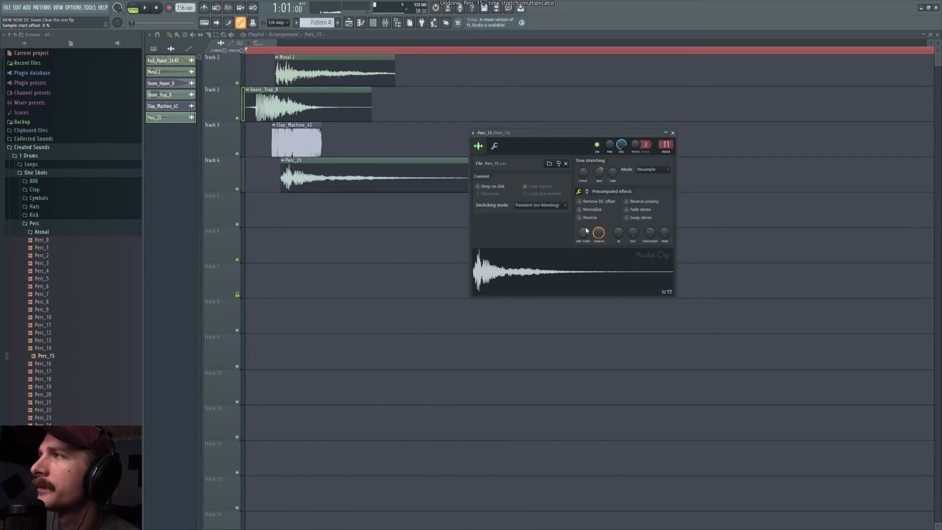
# Step: Open Snap Heap on Perc_15's mixer track and audition Parallel Bus 1b on its own
pyautogui.doubleClick(665, 144)
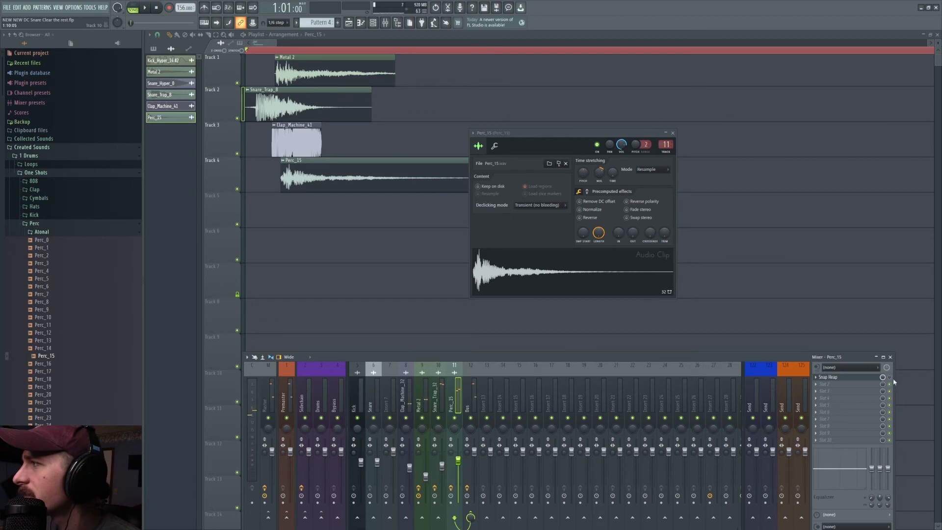
pyautogui.click(874, 377)
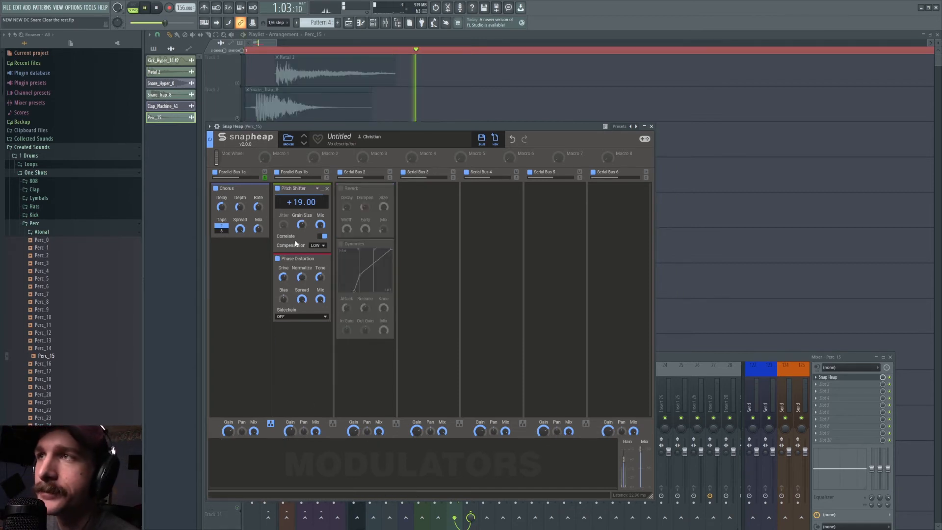
pyautogui.click(326, 178)
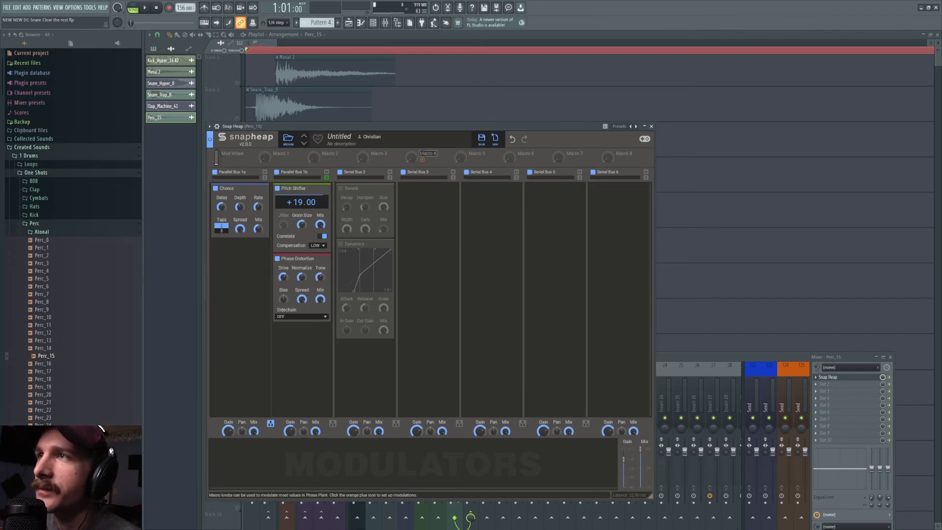
pyautogui.press('space')
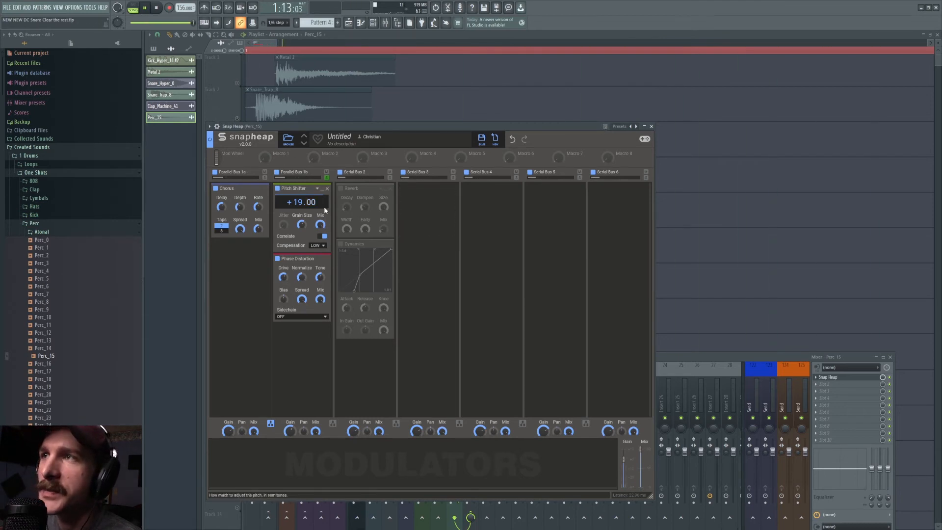
pyautogui.press('space')
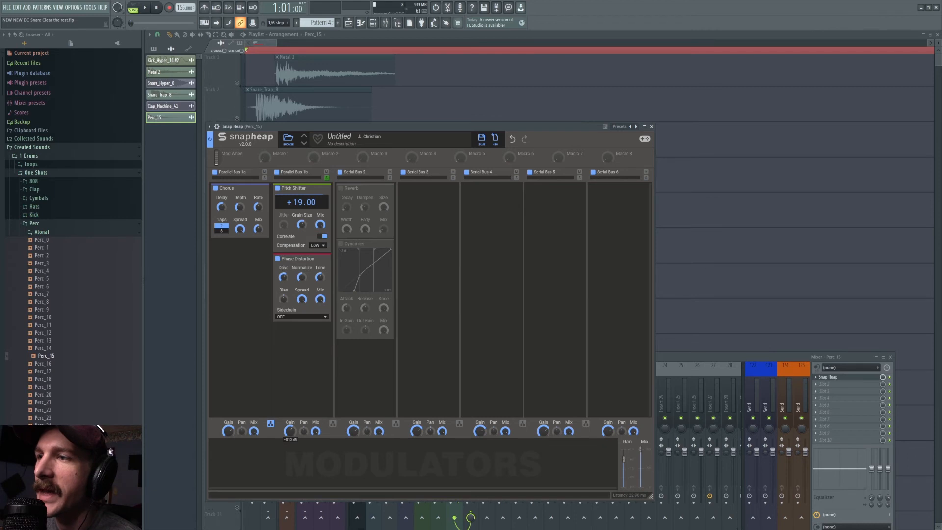
pyautogui.click(326, 177)
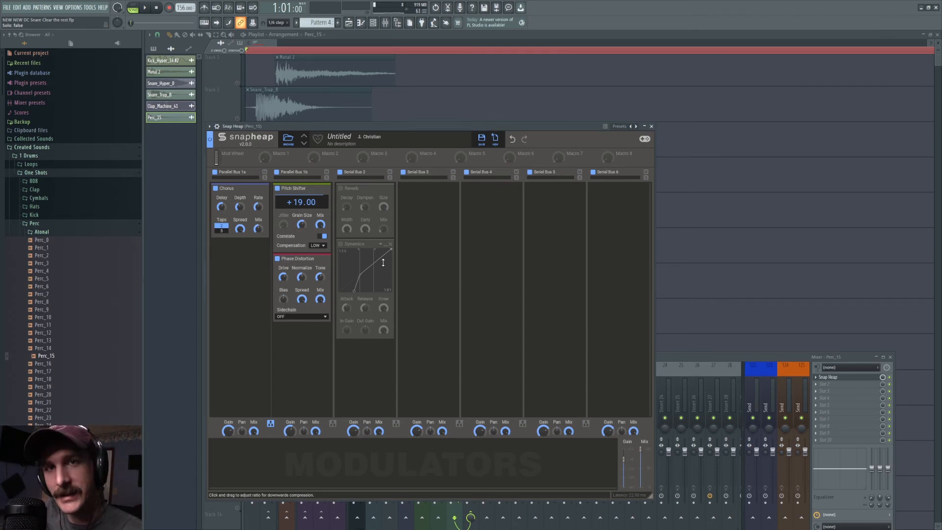
# Step: Compare Perc_15 with Snap Heap's Reverb enabled and bypassed, playing it each time
pyautogui.click(340, 188)
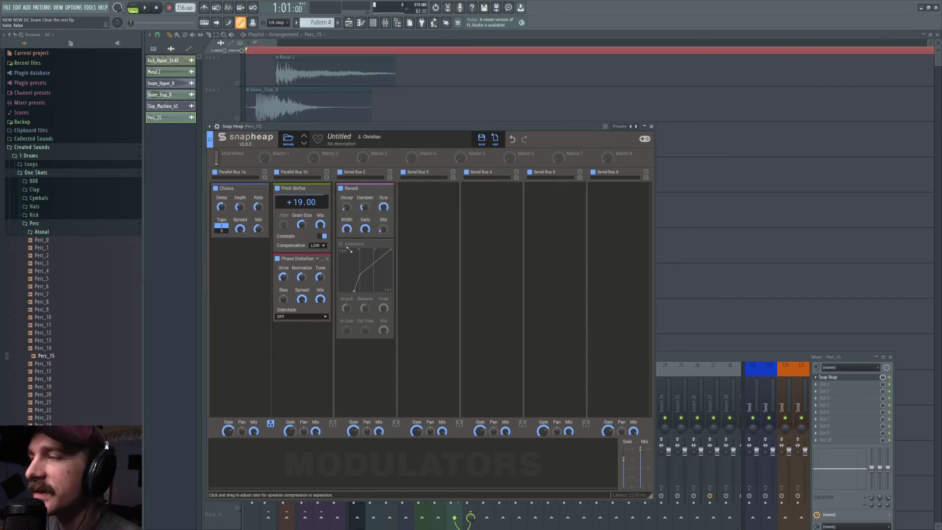
pyautogui.click(145, 9)
pyautogui.click(156, 8)
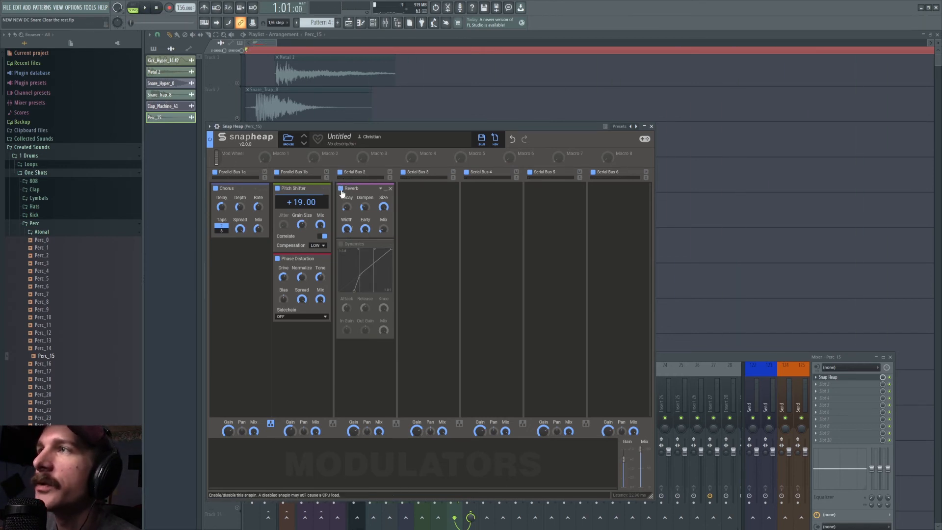
pyautogui.click(341, 188)
pyautogui.click(145, 8)
pyautogui.click(155, 9)
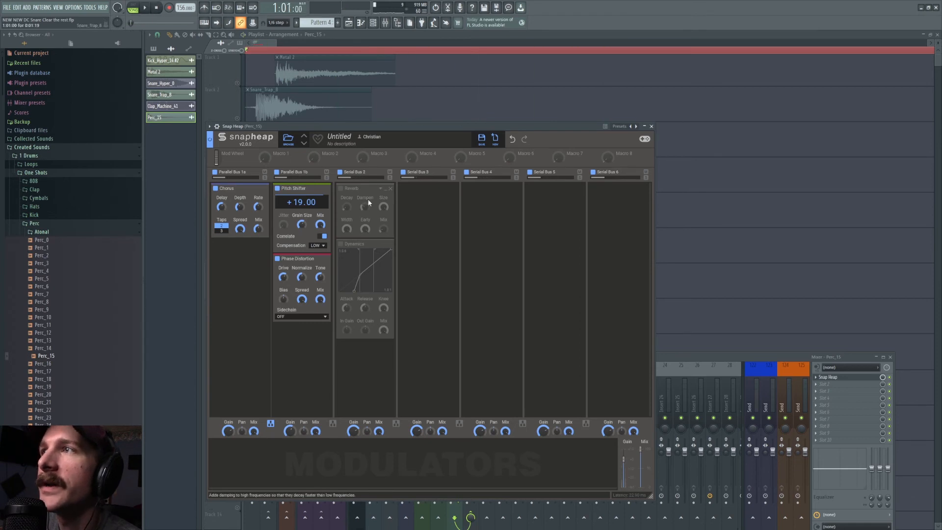
# Step: Enable the Reverb and Dynamics modules in Snap Heap's Serial Bus 2 and play Perc_15 through them
pyautogui.click(340, 188)
pyautogui.click(144, 6)
pyautogui.click(156, 8)
pyautogui.press('space')
pyautogui.press('space')
pyautogui.click(345, 245)
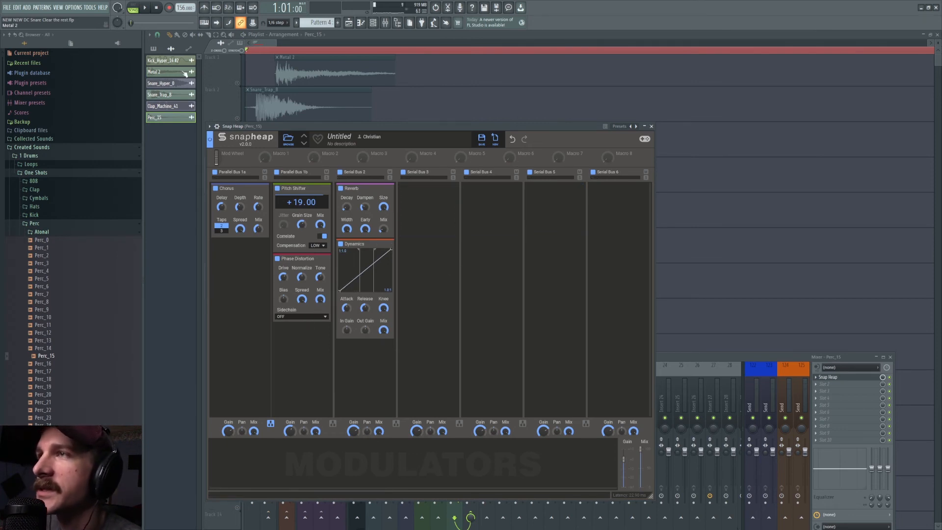
pyautogui.press('space')
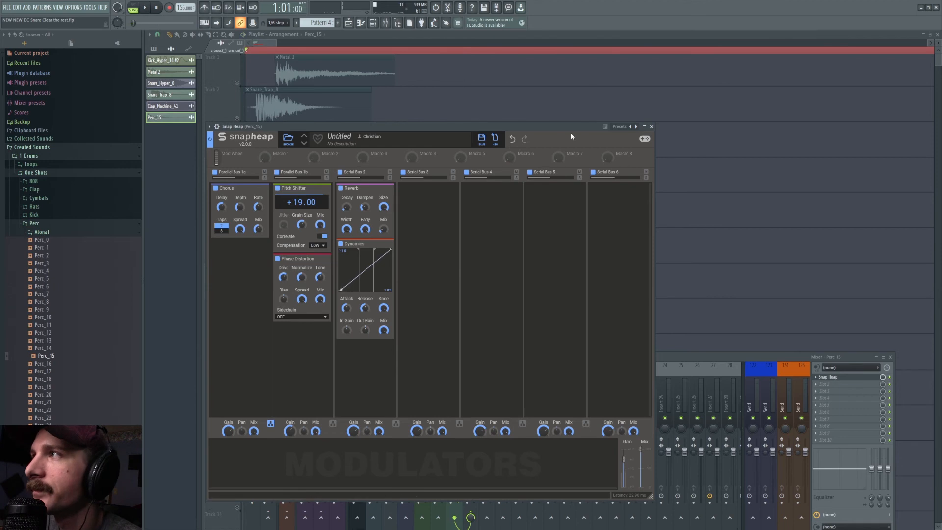
# Step: Play the layered snare through the Bus mixer track and open its Fruity Convolver effect
pyautogui.press('space')
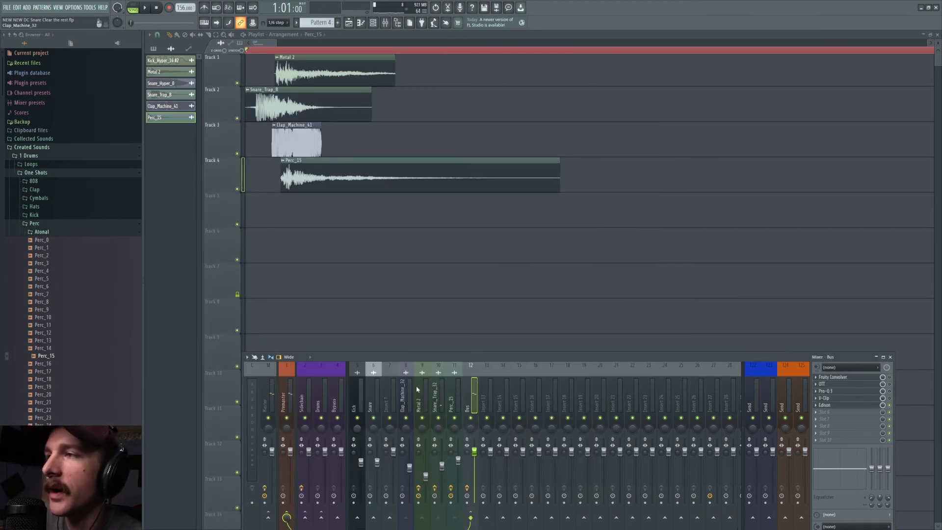
pyautogui.press('space')
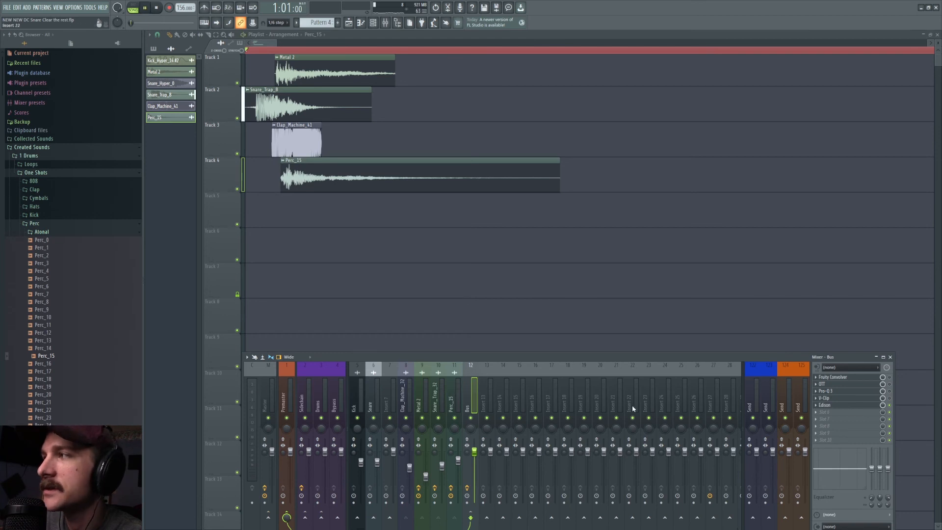
pyautogui.click(846, 379)
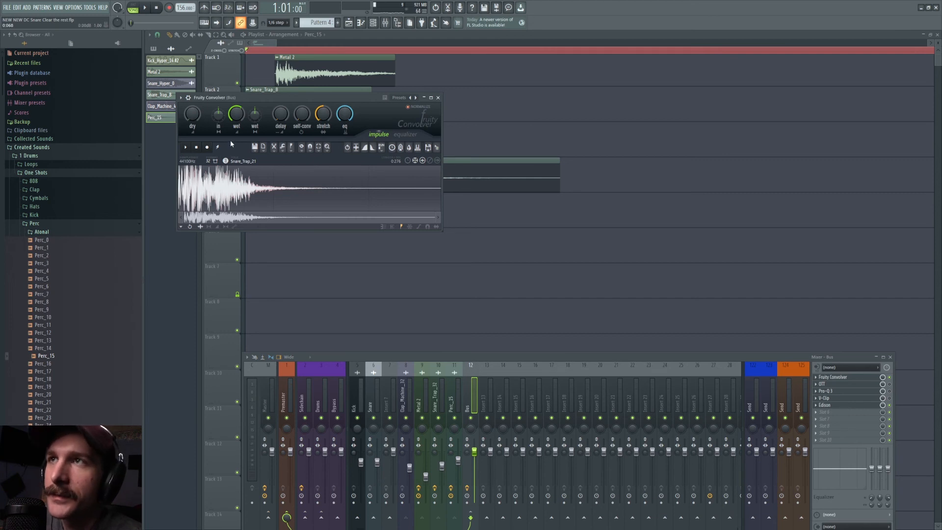
# Step: Audition the Snare_Trap_21 impulse in Fruity Convolver with the dry signal turned down, and reset the dry level to its default
pyautogui.rightClick(190, 119)
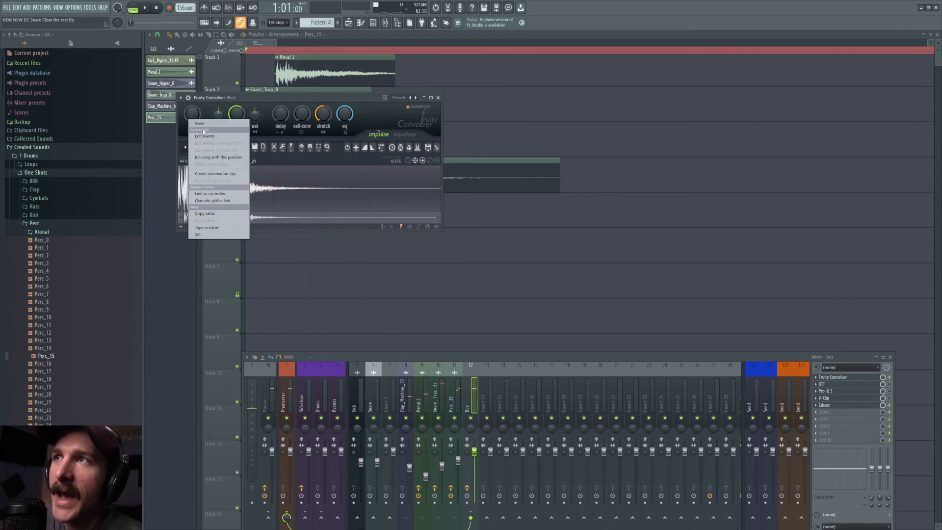
pyautogui.click(317, 121)
pyautogui.press('space')
pyautogui.press('space')
pyautogui.moveTo(323, 115); pyautogui.dragTo(318, 191)
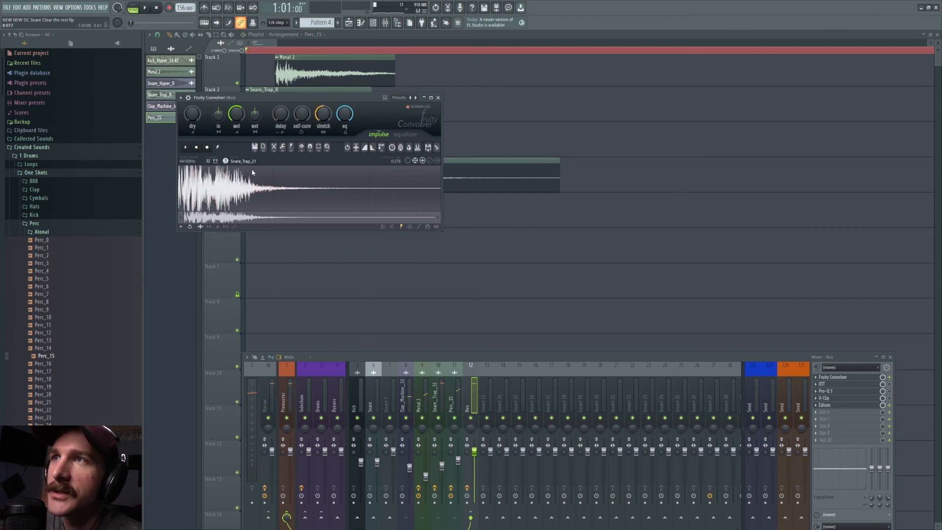
pyautogui.press('space')
pyautogui.press('space')
pyautogui.rightClick(194, 109)
pyautogui.click(208, 114)
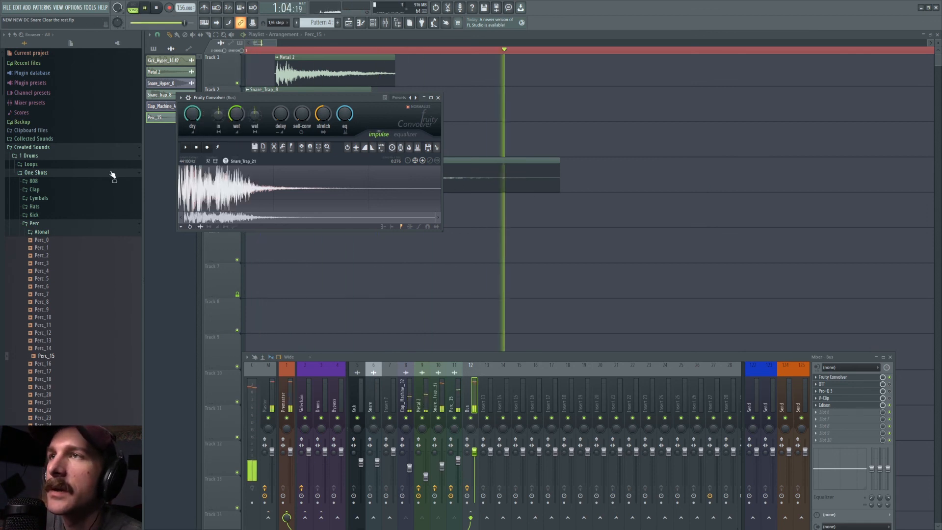
# Step: Show the settings of OTT, Pro-Q 3 and V-Clip on the Bus track, and the recorded snare in Edison
pyautogui.click(854, 384)
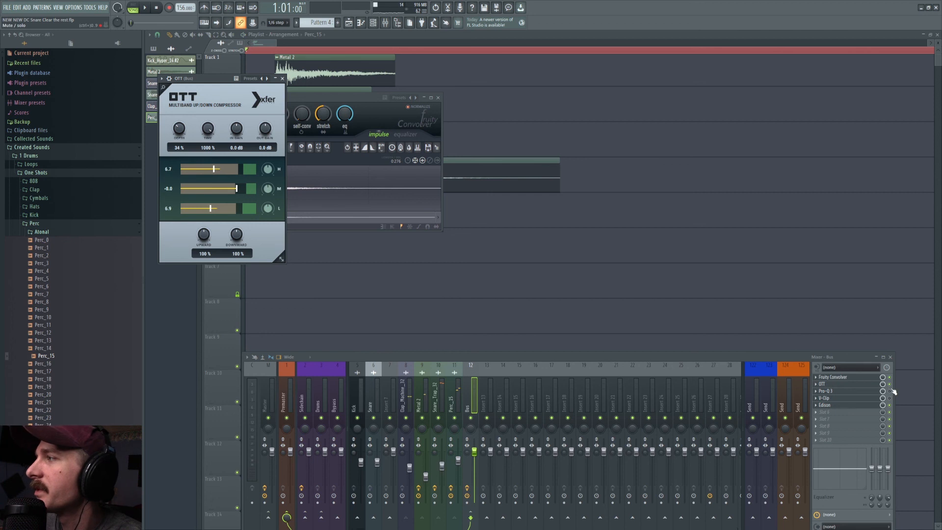
pyautogui.click(834, 391)
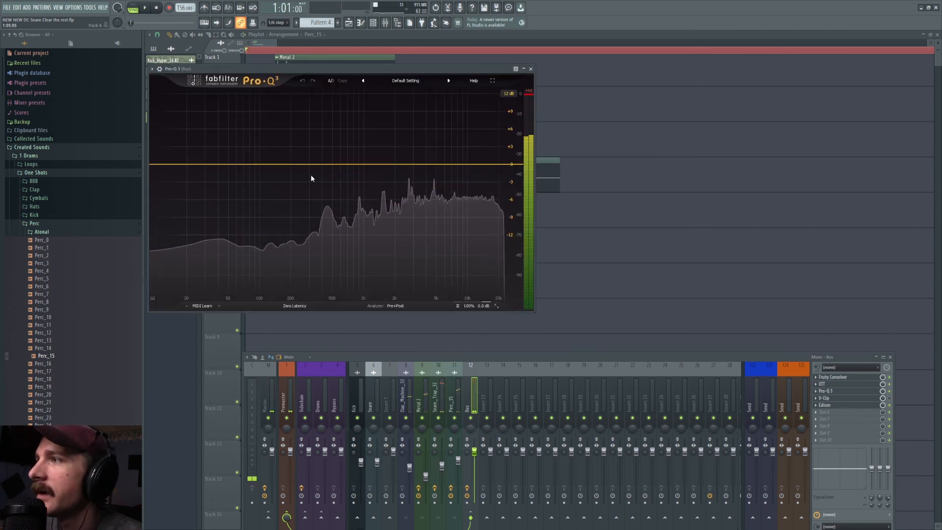
pyautogui.click(856, 398)
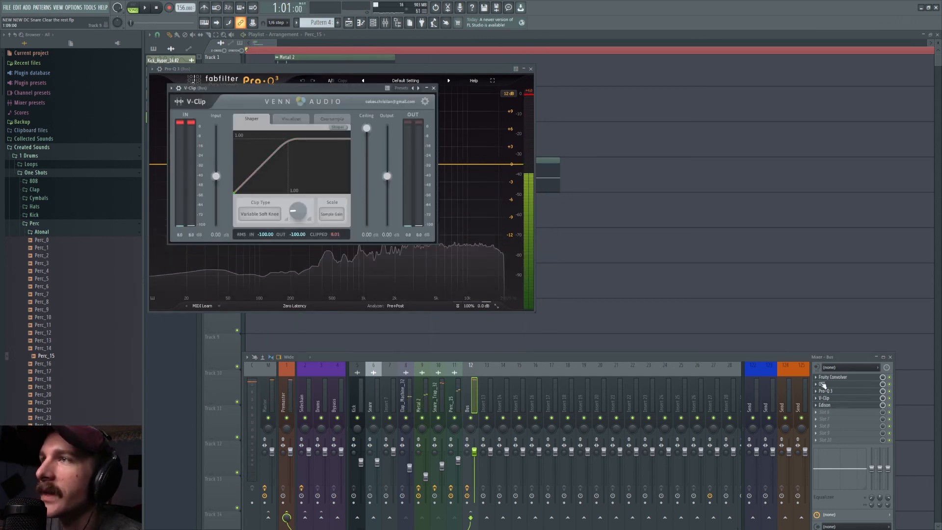
pyautogui.click(826, 405)
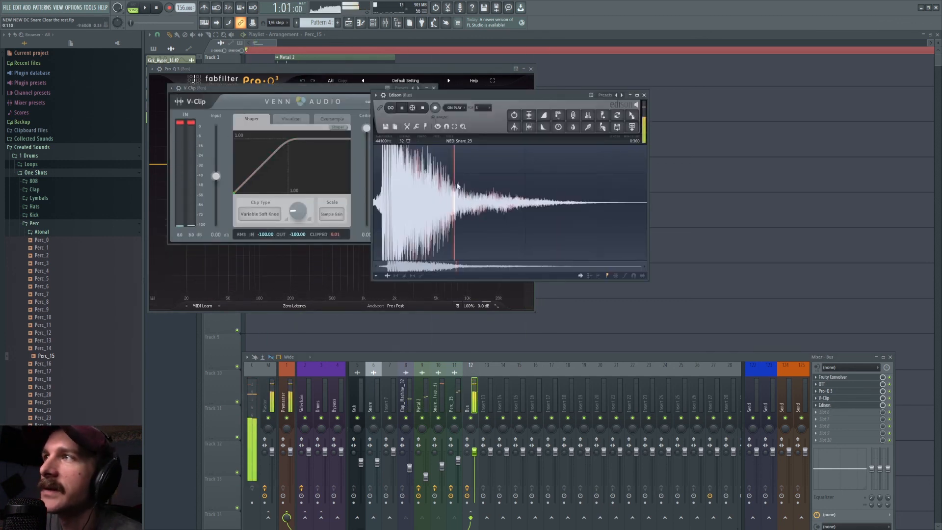